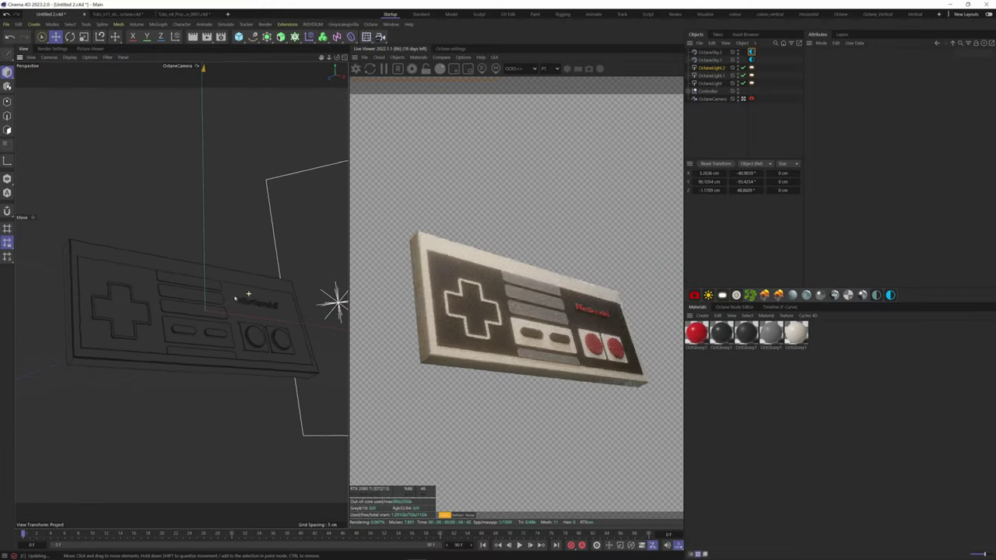
# - Orbit the view so the finished layered controller plate faces the camera head-on
pyautogui.moveTo(234, 298)
pyautogui.keyDown('alt'); pyautogui.mouseDown()
pyautogui.moveTo(166, 305)
pyautogui.moveTo(123, 289)
pyautogui.mouseUp(); pyautogui.keyUp('alt')
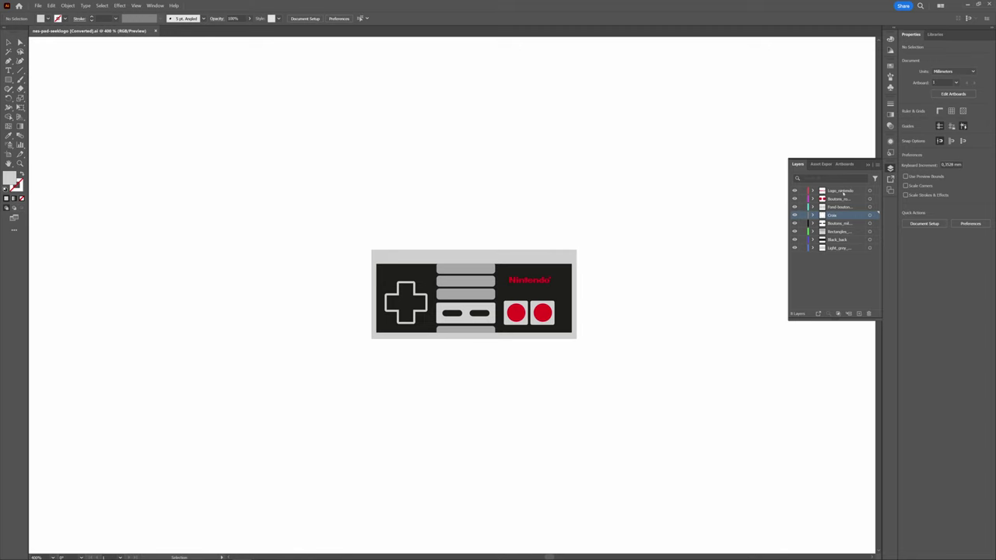
# - Target each layer's artwork in turn, from Logo_nintendo down to the light grey background
pyautogui.click(869, 191)
pyautogui.click(870, 207)
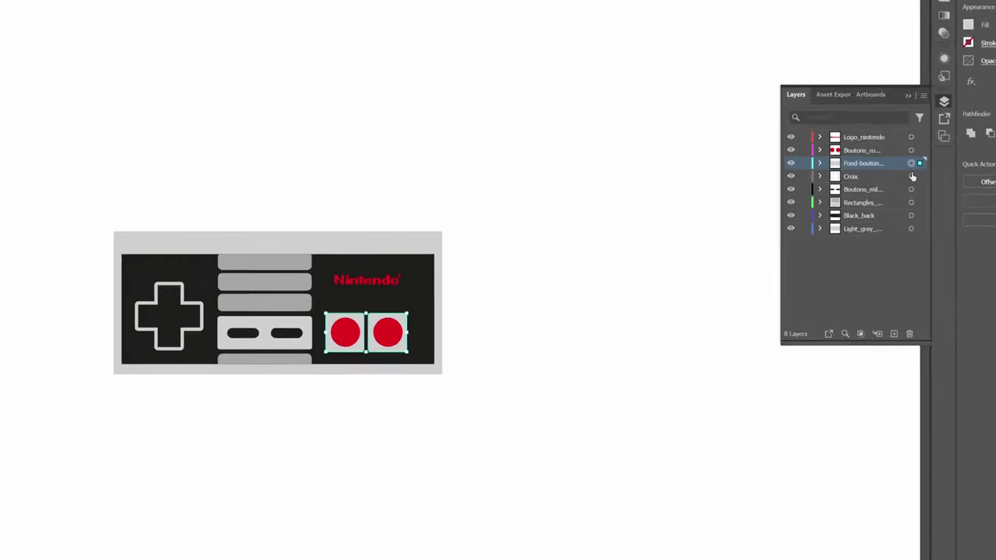
pyautogui.click(938, 150)
pyautogui.click(938, 167)
pyautogui.click(938, 183)
pyautogui.click(938, 199)
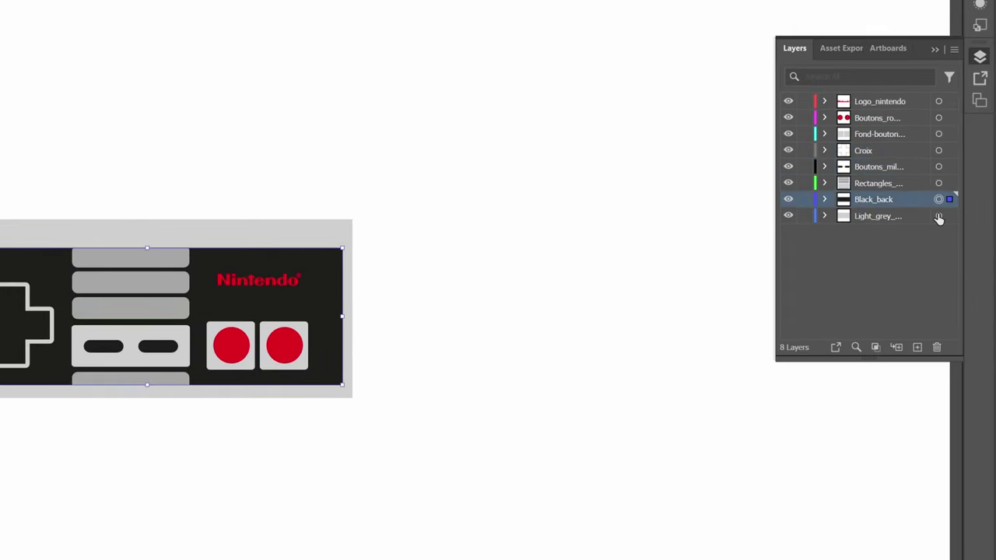
pyautogui.click(938, 216)
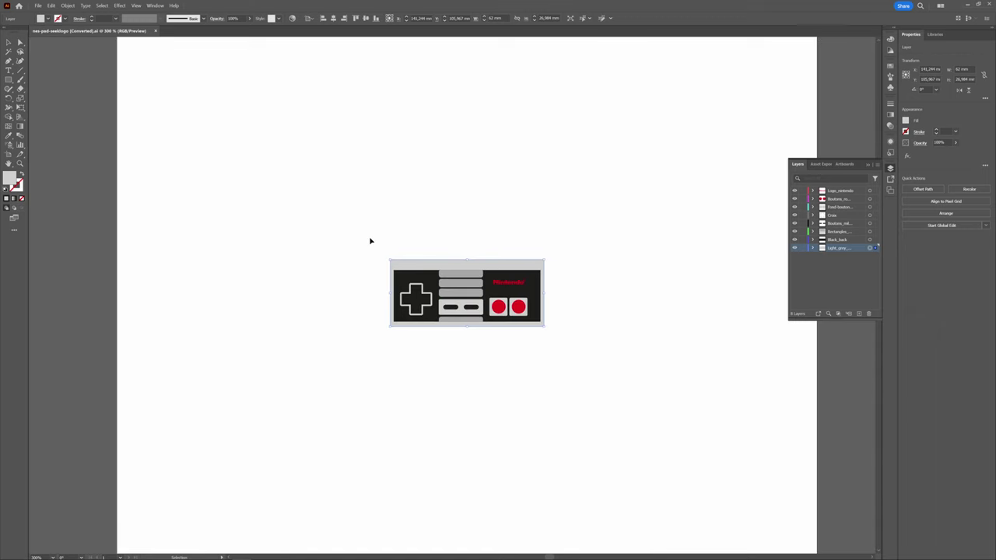
# - Select all the controller artwork and move it to the artboard's top-left corner at X 0, Y 0
pyautogui.click(411, 227)
pyautogui.hotkey('ctrl', 'a')
pyautogui.hotkey('ctrl', '-')
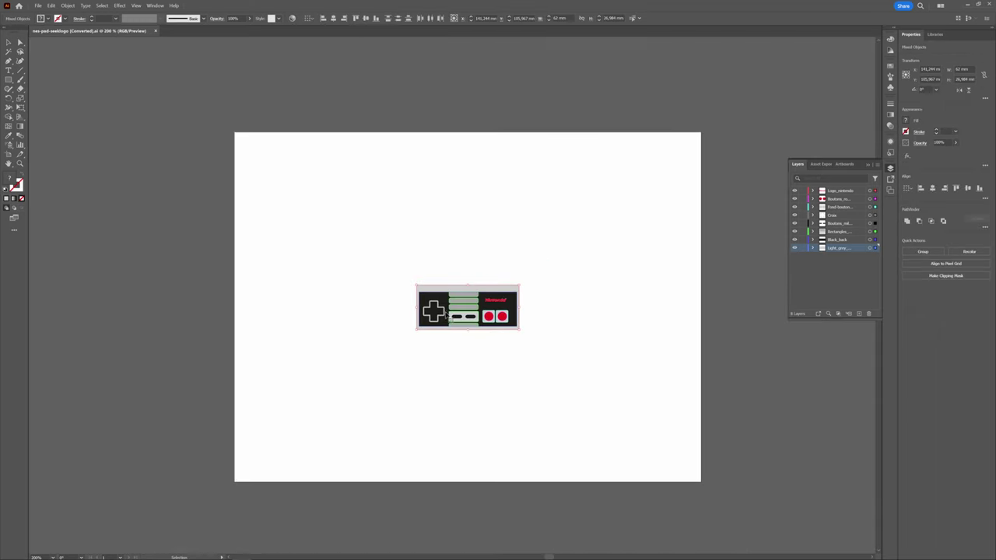
pyautogui.moveTo(449, 313); pyautogui.dragTo(215, 137)
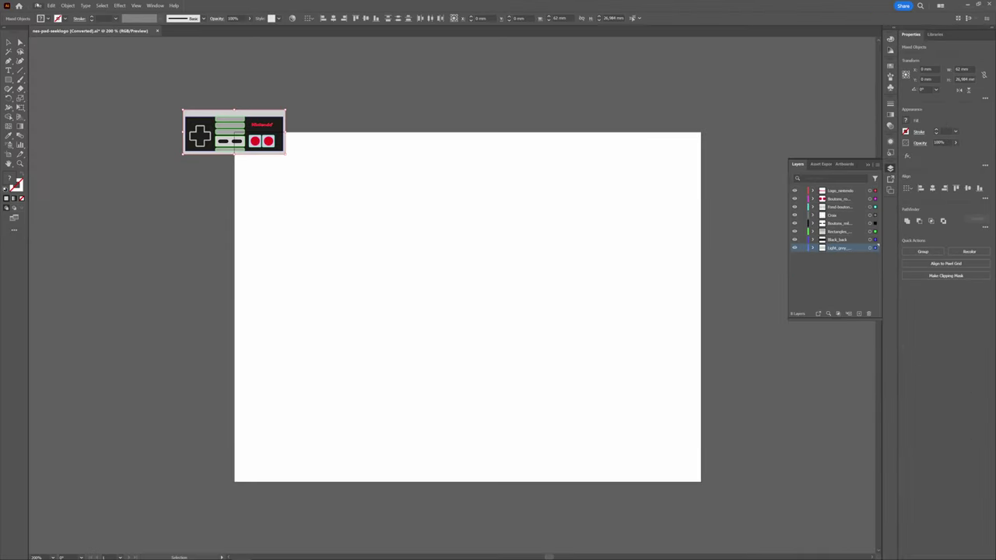
# - Save the artwork as 'Controller' in Illustrator 8 format, accepting the legacy-format warning
pyautogui.click(36, 6)
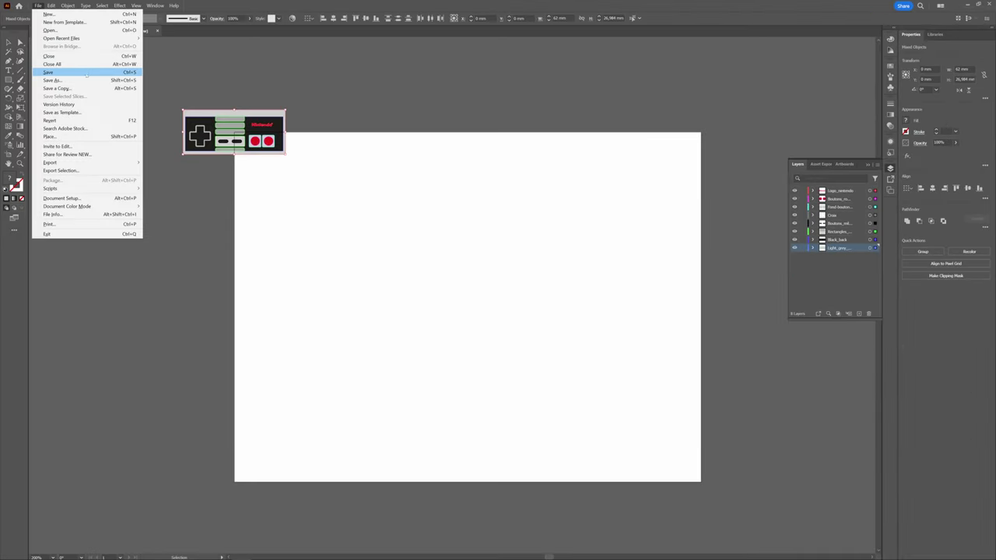
pyautogui.click(54, 81)
pyautogui.write('Controller')
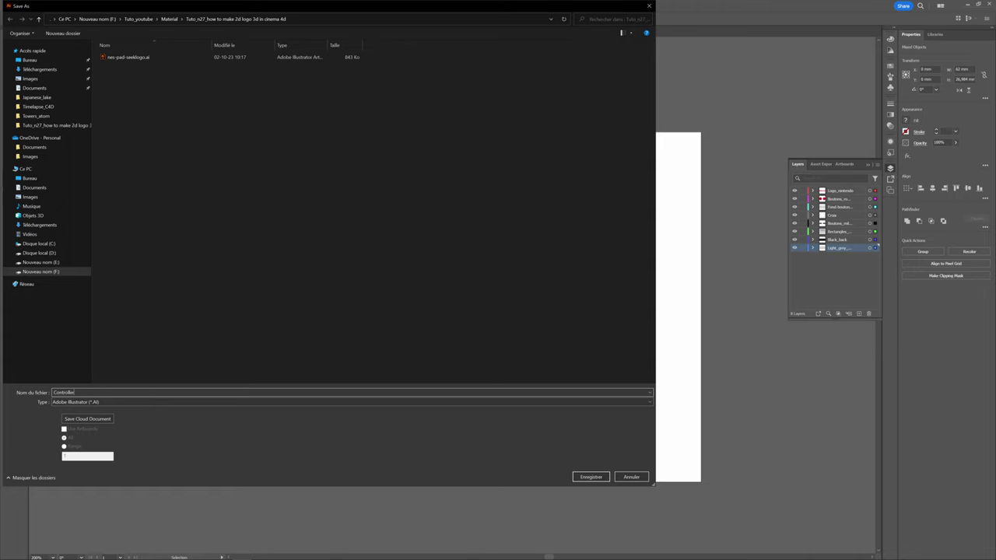
pyautogui.press('Return')
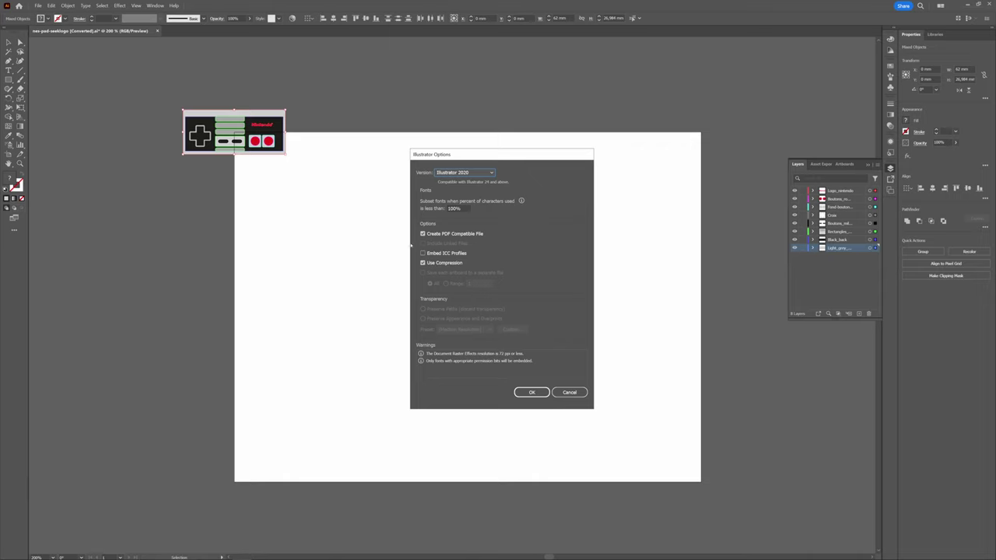
pyautogui.click(466, 174)
pyautogui.click(463, 277)
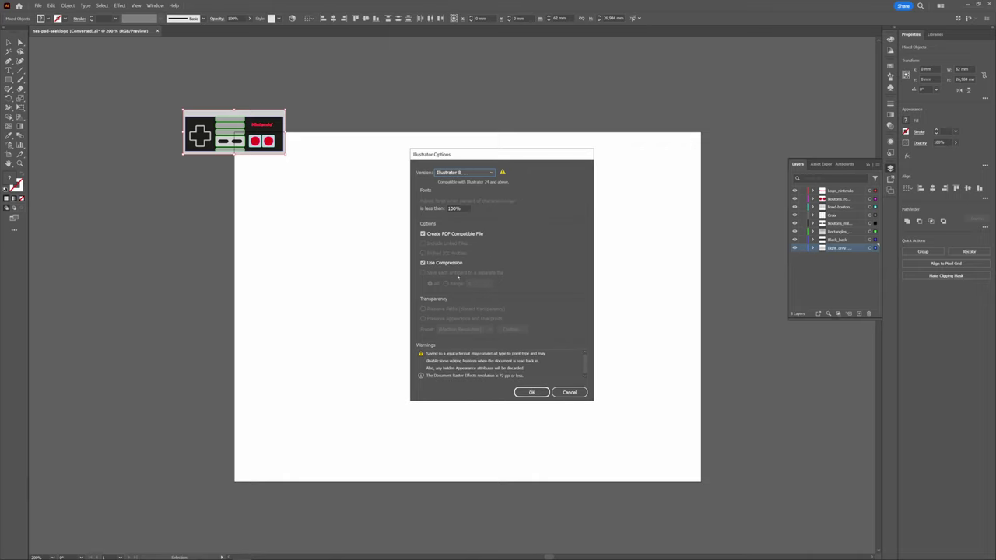
pyautogui.click(531, 384)
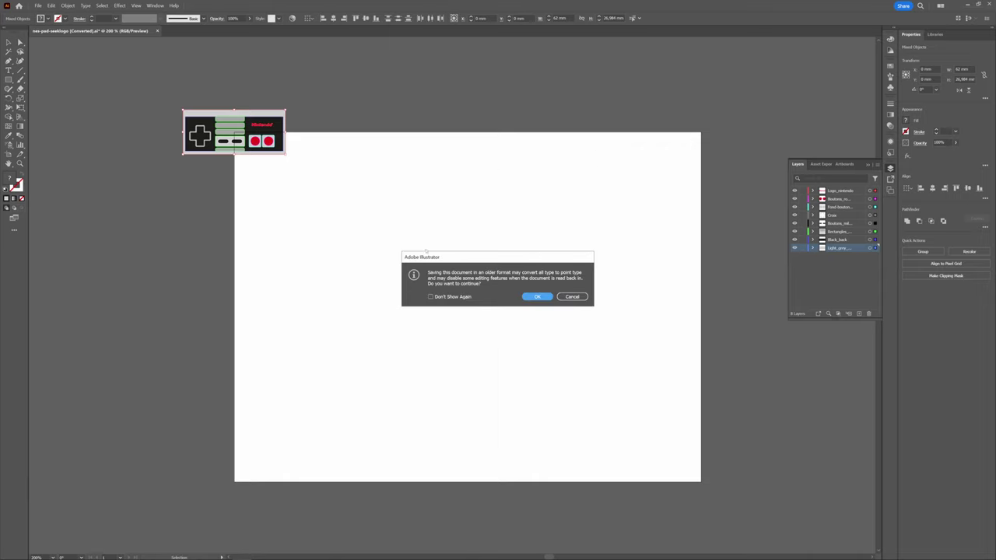
pyautogui.click(535, 297)
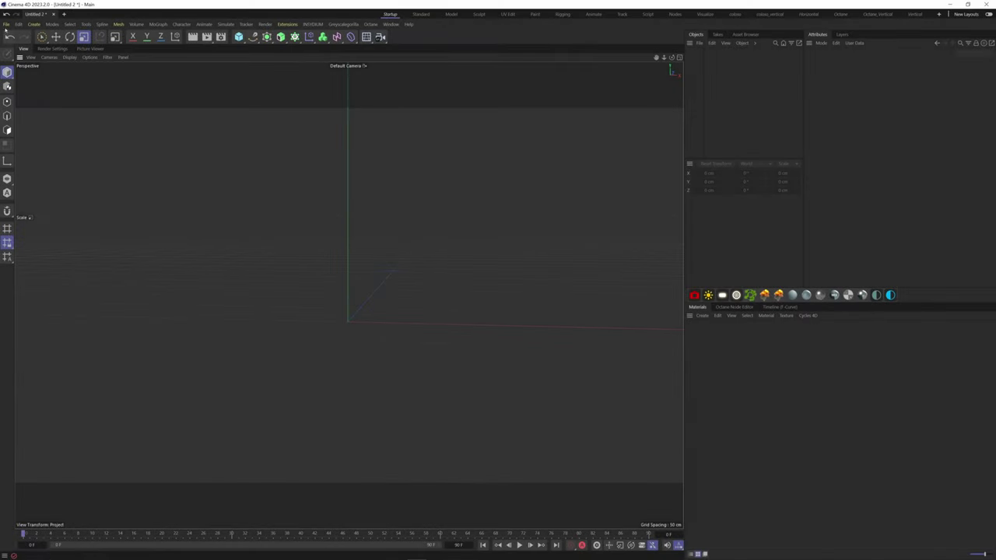
# - Merge Controller.ai into the scene with the default Illustrator import settings
pyautogui.click(6, 24)
pyautogui.click(43, 75)
pyautogui.doubleClick(142, 66)
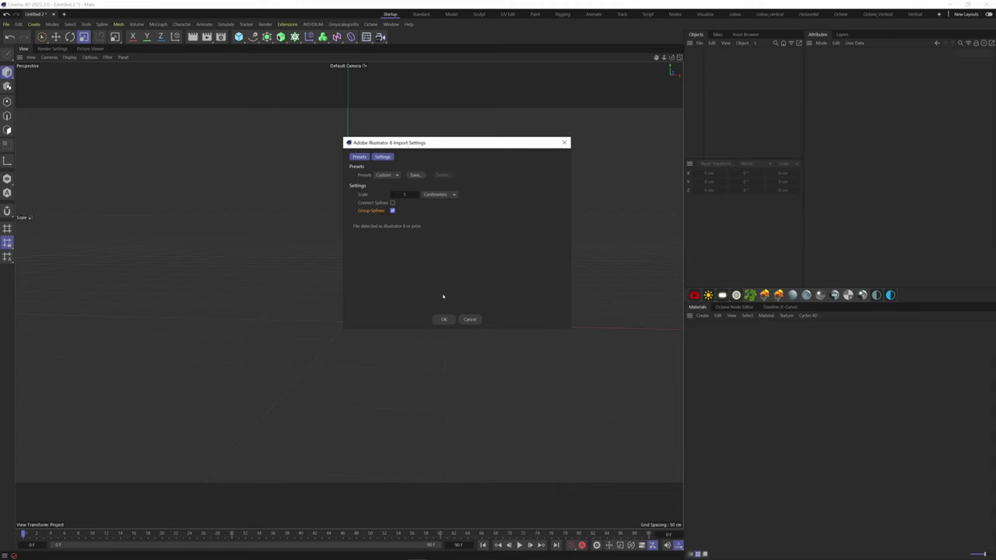
pyautogui.click(443, 319)
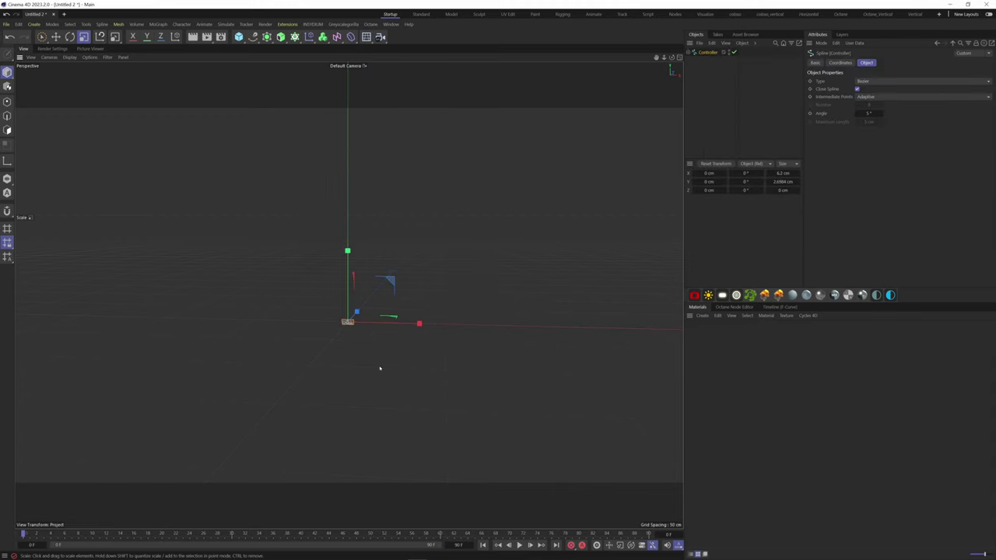
# - Scale the Controller spline group up to about 55.5 × 24.2 cm
pyautogui.moveTo(439, 372); pyautogui.dragTo(587, 338)
pyautogui.moveTo(260, 391); pyautogui.dragTo(609, 355)
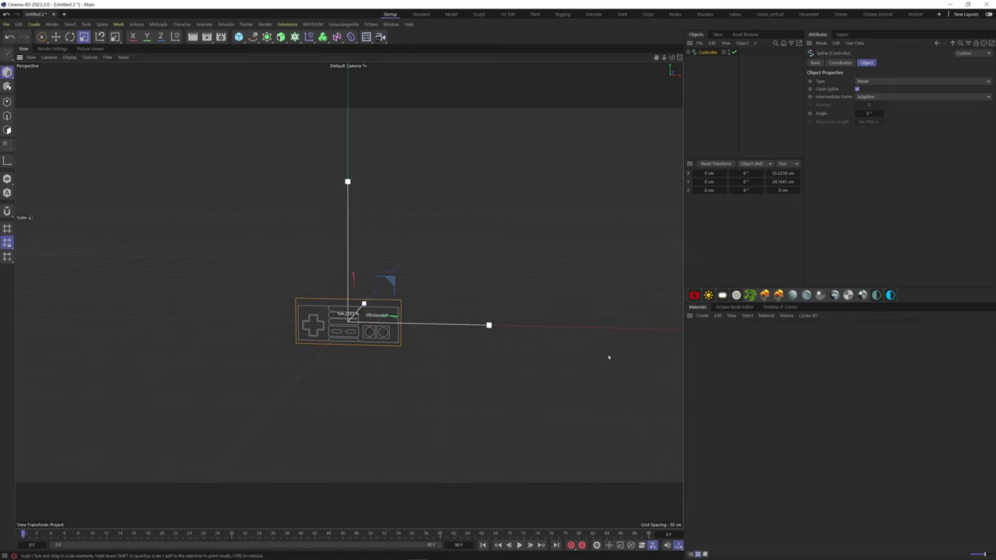
pyautogui.click(692, 61)
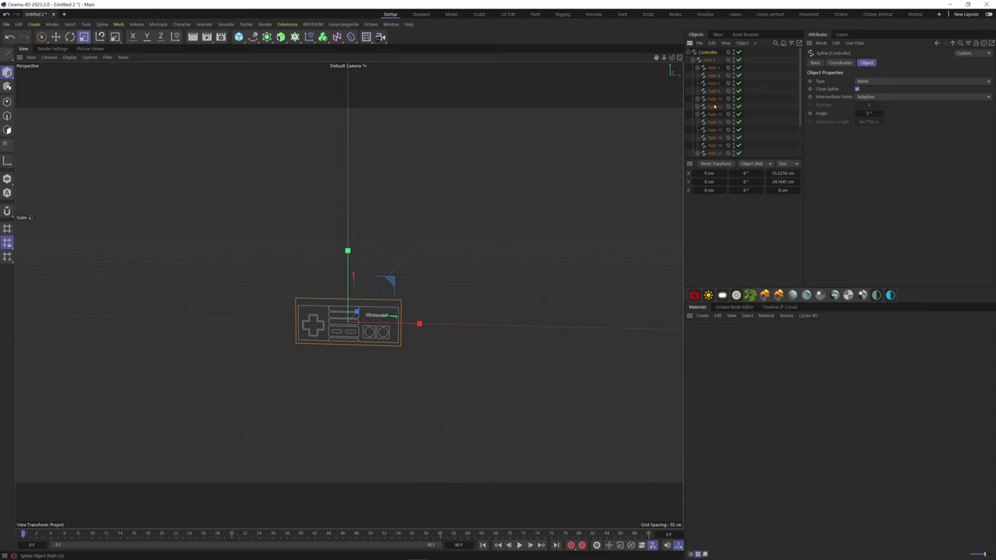
pyautogui.click(708, 52)
pyautogui.moveTo(303, 303); pyautogui.dragTo(347, 297)
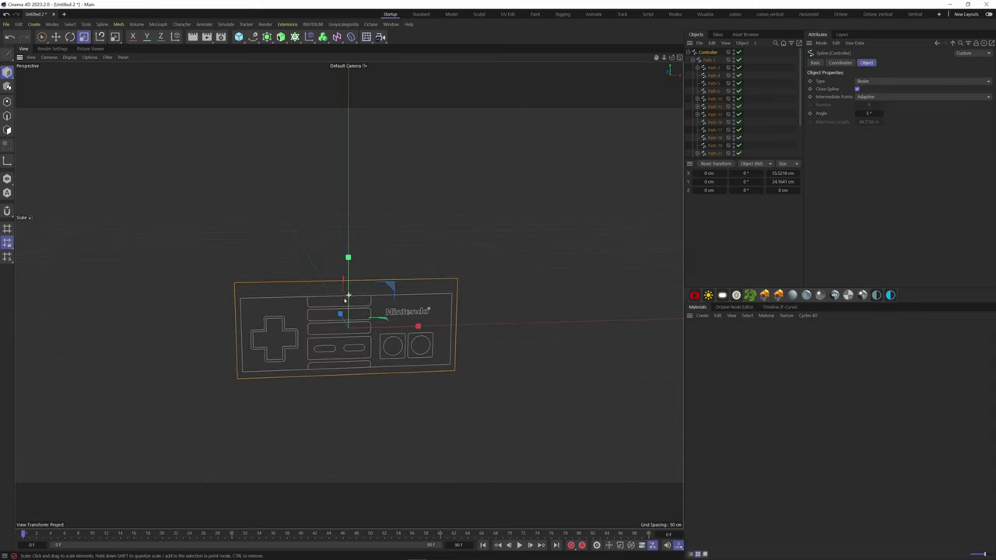
# - Rename the outer and inner background paths to Big_Background and Small_Background
pyautogui.press('e')
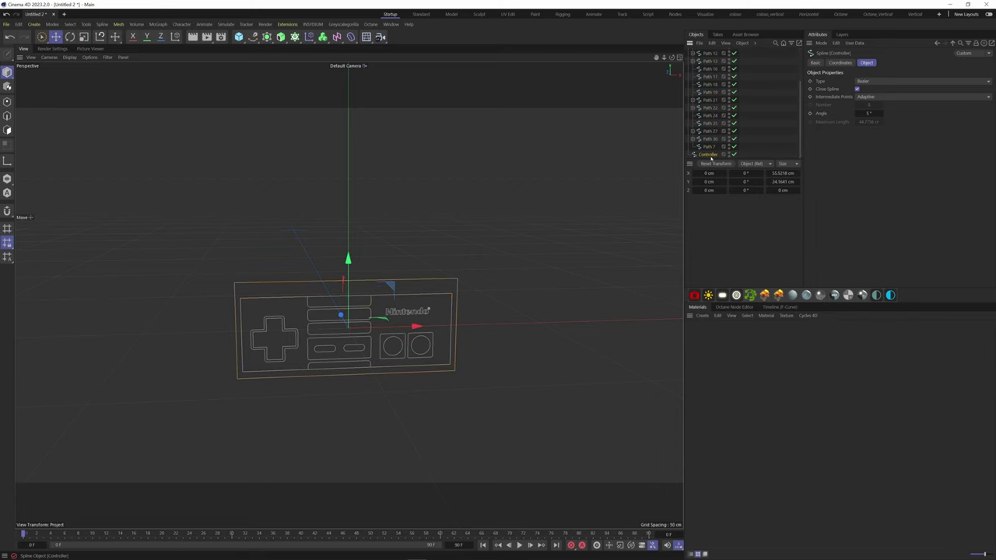
pyautogui.scroll(2, 344, 322)
pyautogui.write('Background')
pyautogui.press('Return')
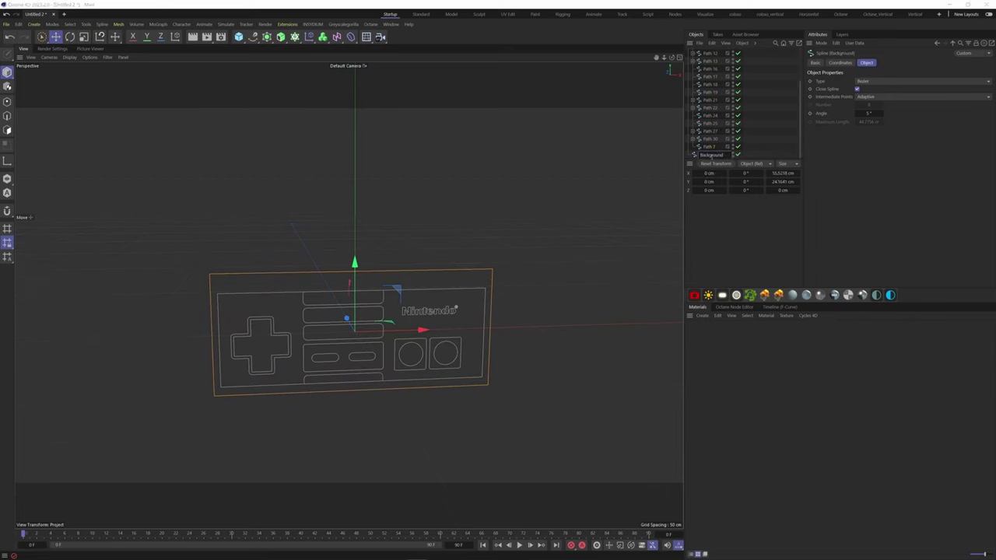
pyautogui.click(707, 146)
pyautogui.write('Small')
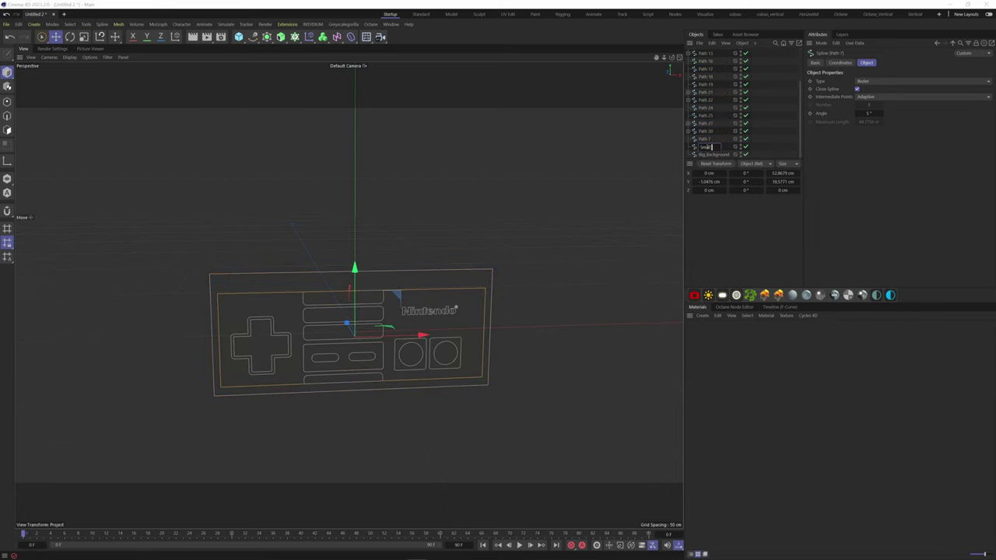
pyautogui.write('_Background')
pyautogui.press('Return')
# - Connect the D-pad paths into one Cross spline and the five middle outlines into one Auto spline
pyautogui.click(706, 130)
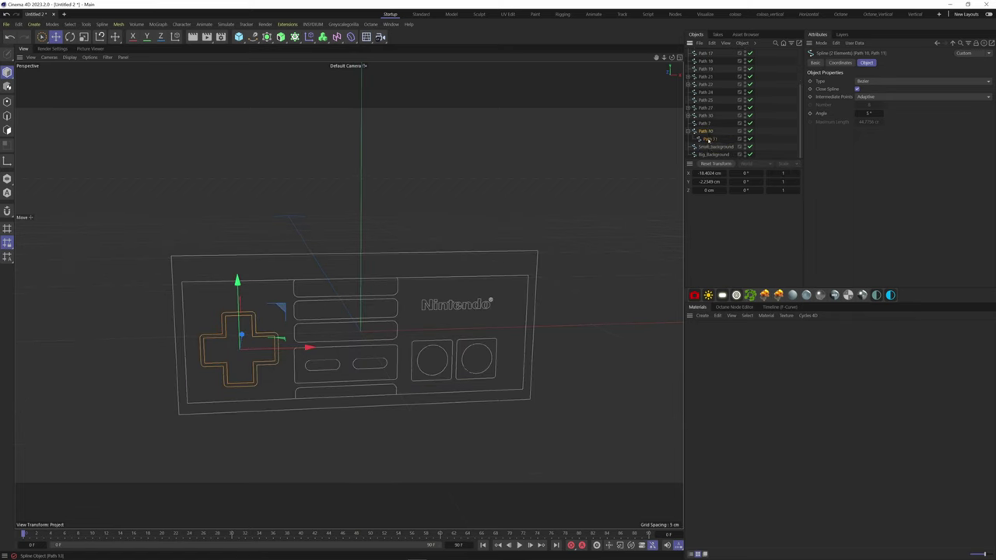
pyautogui.rightClick(707, 138)
pyautogui.click(732, 349)
pyautogui.moveTo(409, 268); pyautogui.dragTo(304, 391)
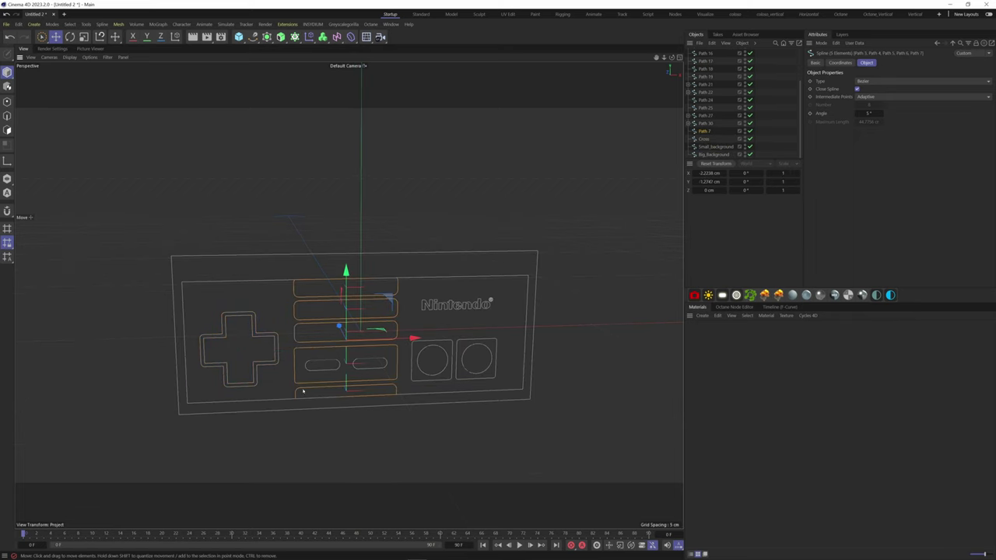
pyautogui.rightClick(702, 130)
pyautogui.click(739, 327)
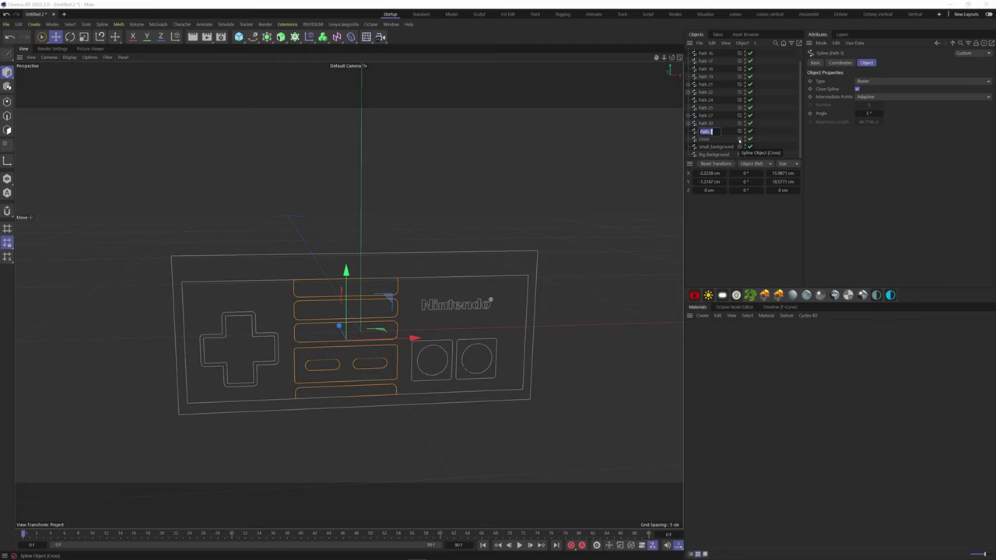
pyautogui.press('Return')
# - Split the two round red button outlines into separate paths
pyautogui.rightClick(707, 132)
pyautogui.click(755, 285)
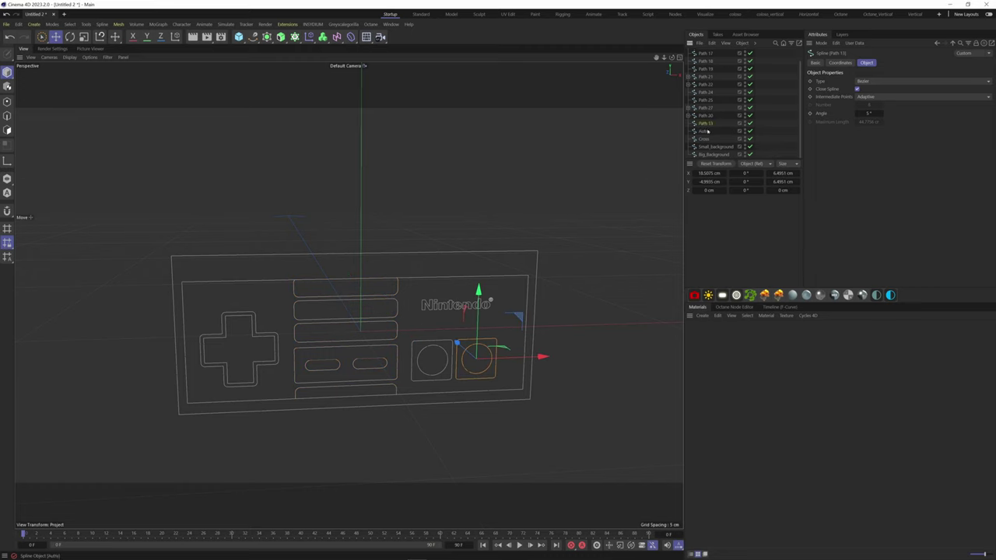
pyautogui.keyDown('shift'); pyautogui.click(445, 348); pyautogui.keyUp('shift')
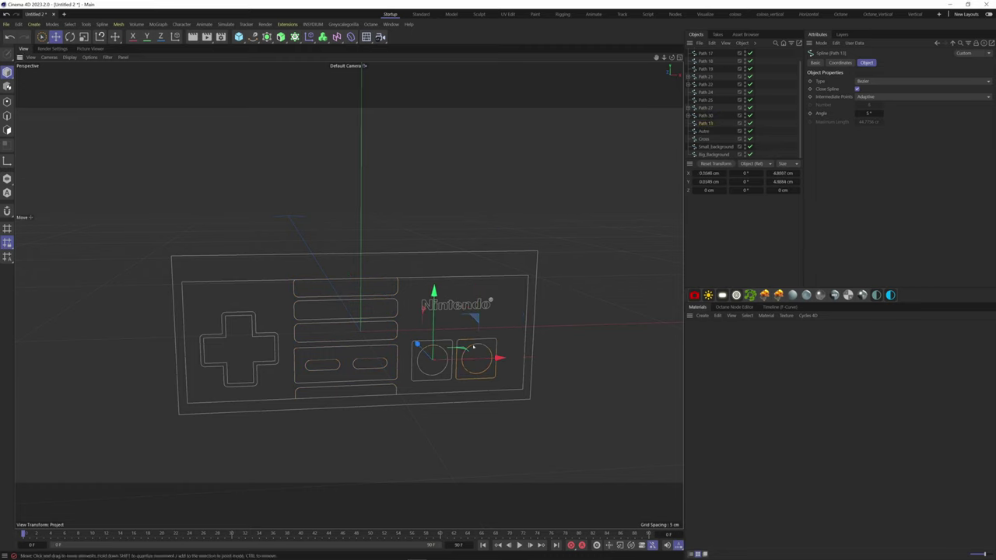
pyautogui.rightClick(713, 52)
pyautogui.click(739, 270)
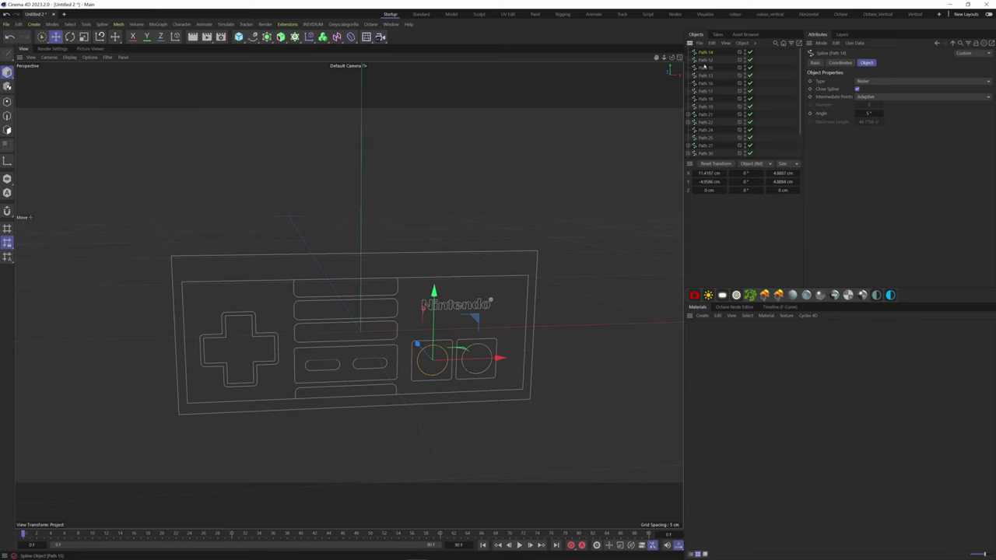
pyautogui.keyDown('ctrl'); pyautogui.click(710, 54); pyautogui.keyUp('ctrl')
pyautogui.rightClick(709, 54)
pyautogui.press('Escape')
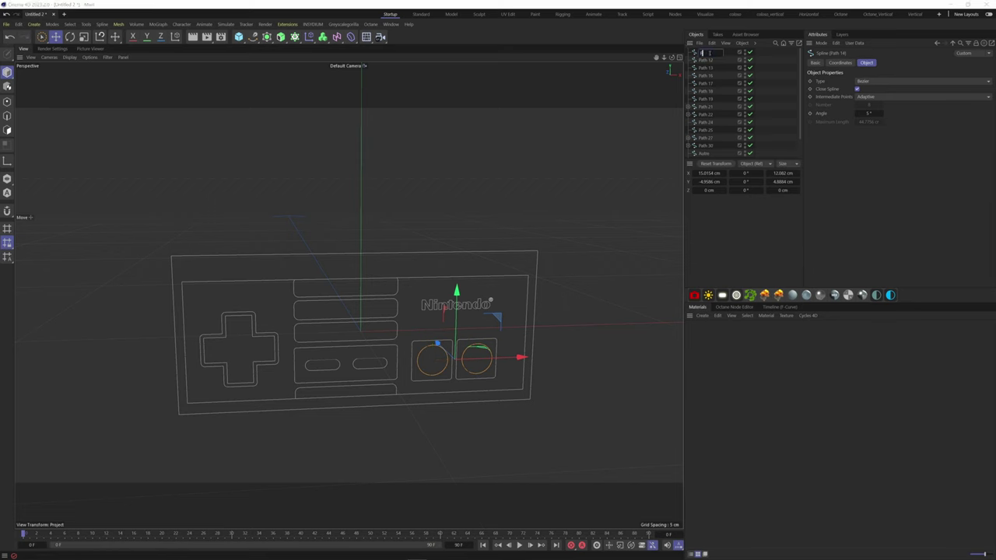
# - Select the Nintendo letter paths and rename the logo spline Nintendo_logo
pyautogui.click(709, 52)
pyautogui.click(451, 305)
pyautogui.scroll(3, 451, 304)
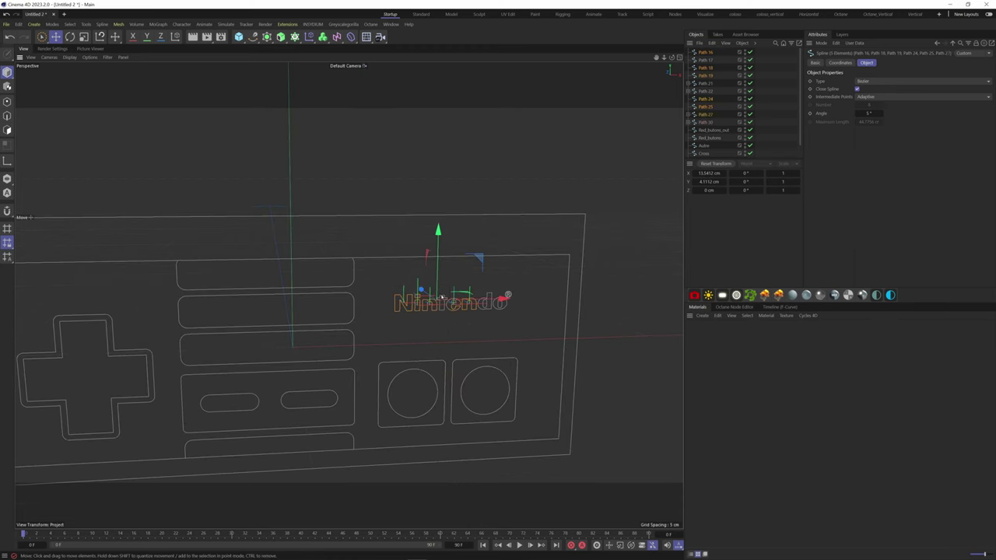
pyautogui.scroll(3, 440, 290)
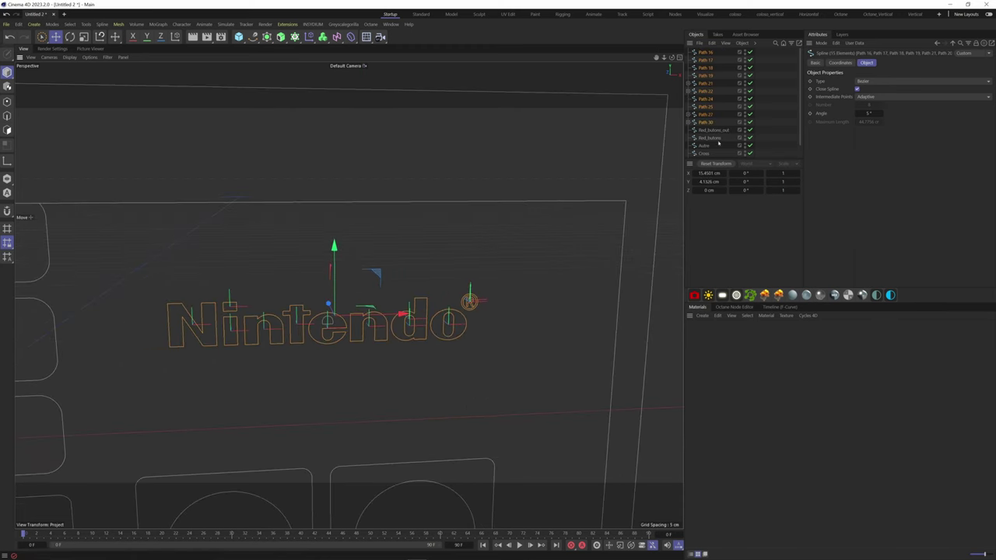
pyautogui.click(705, 52)
pyautogui.write('tendo_logo')
pyautogui.press('Return')
# - Split the points of the two small oval buttons off into their own spline
pyautogui.scroll(-3, 233, 389)
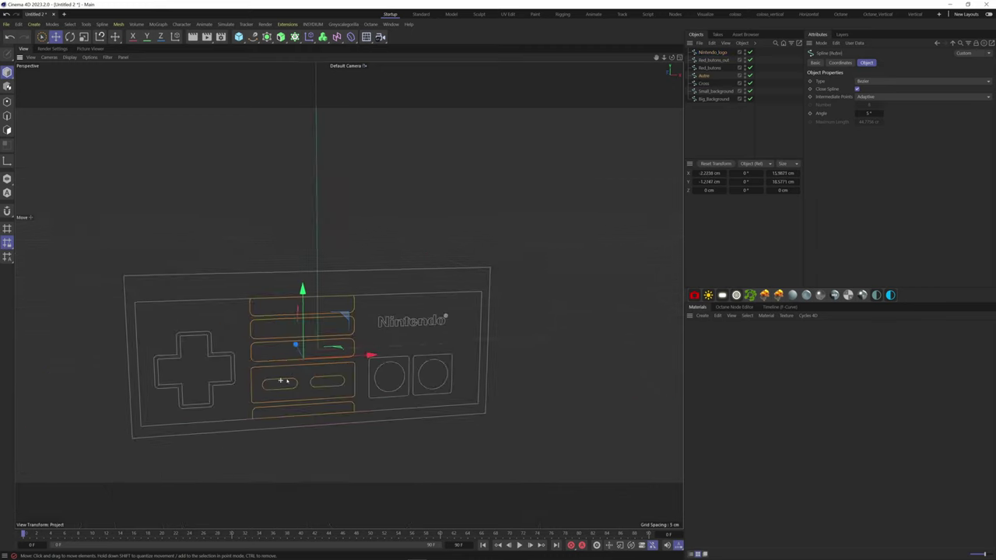
pyautogui.scroll(5, 350, 350)
pyautogui.moveTo(228, 351); pyautogui.dragTo(349, 412)
pyautogui.rightClick(412, 225)
pyautogui.click(435, 291)
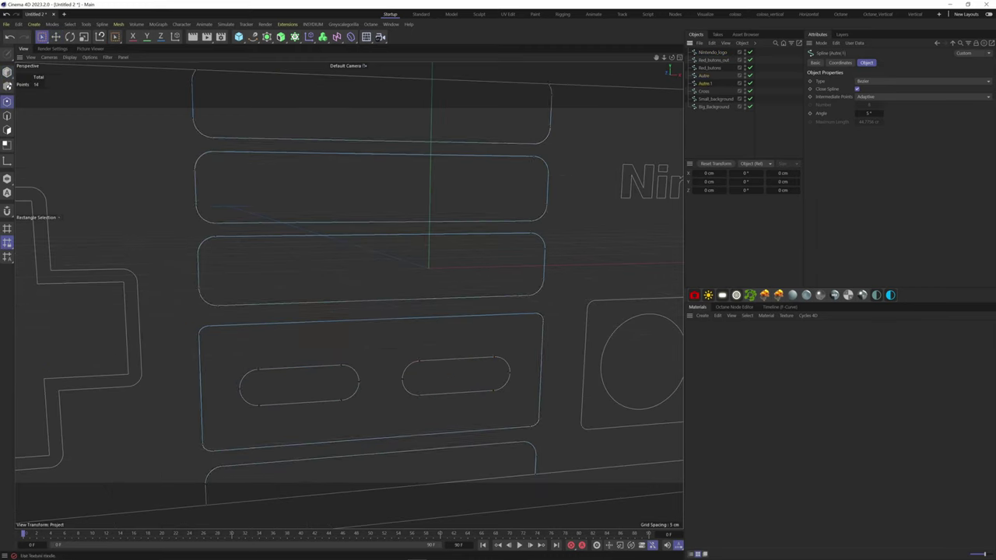
pyautogui.click(714, 99)
pyautogui.click(708, 83)
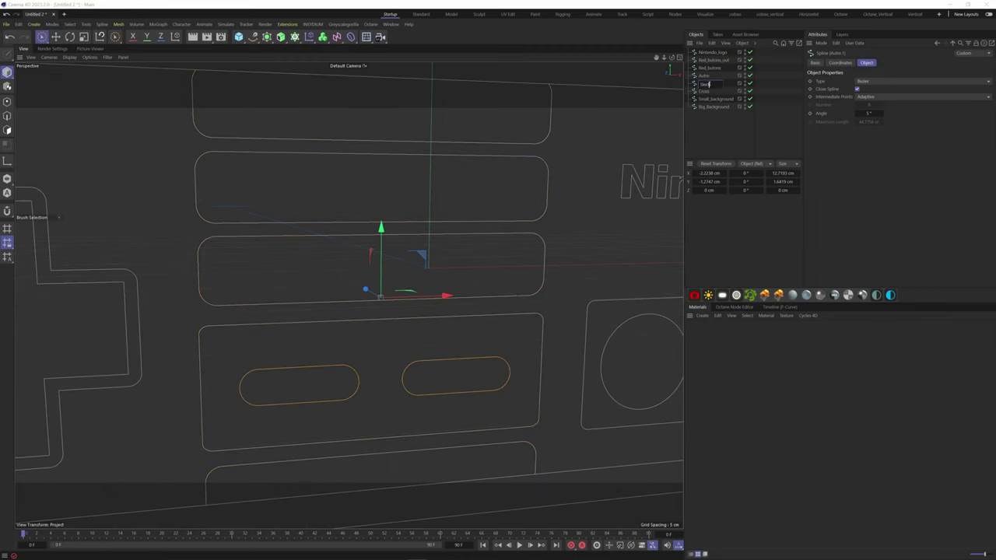
# - Save the scene as Untitled 2.c4d
pyautogui.hotkey('ctrl', 's')
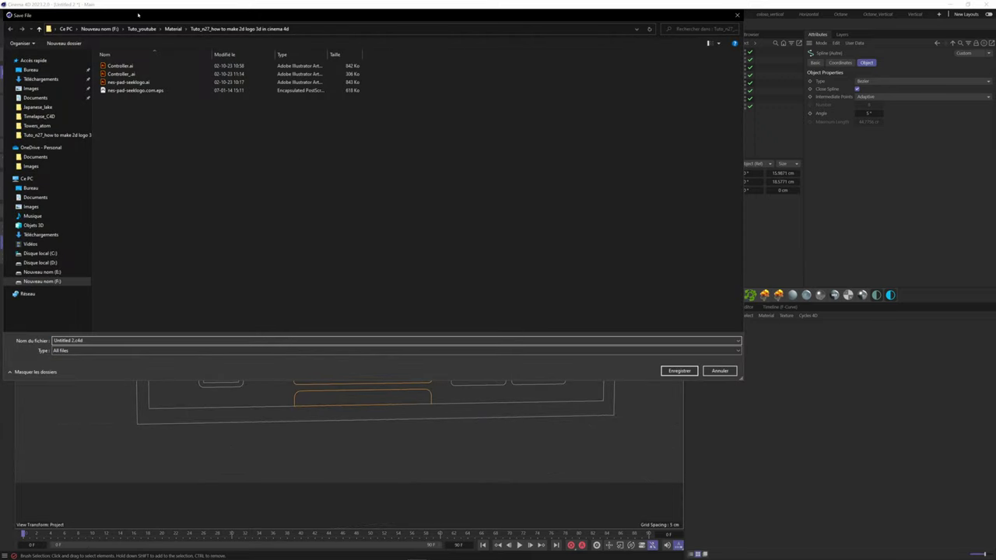
pyautogui.press('Return')
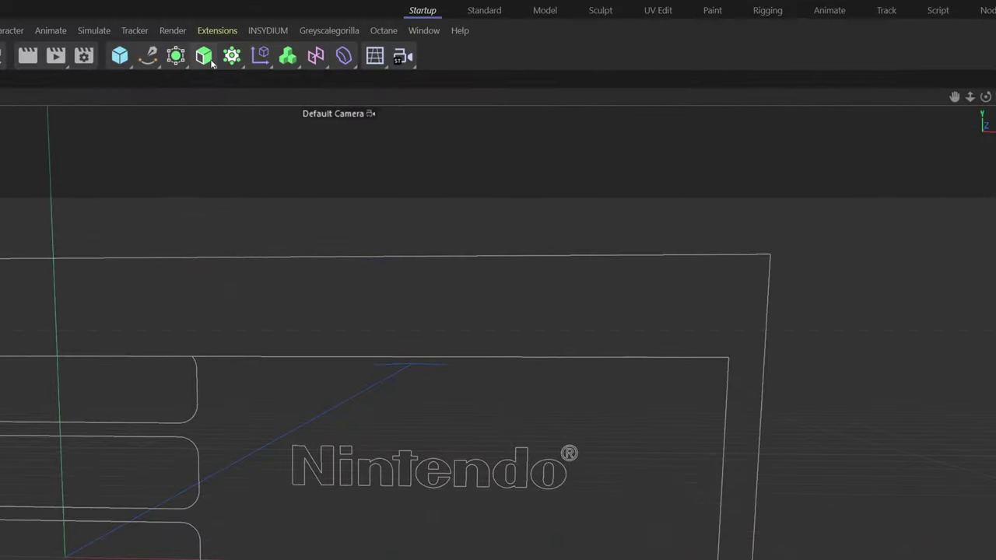
pyautogui.press('e')
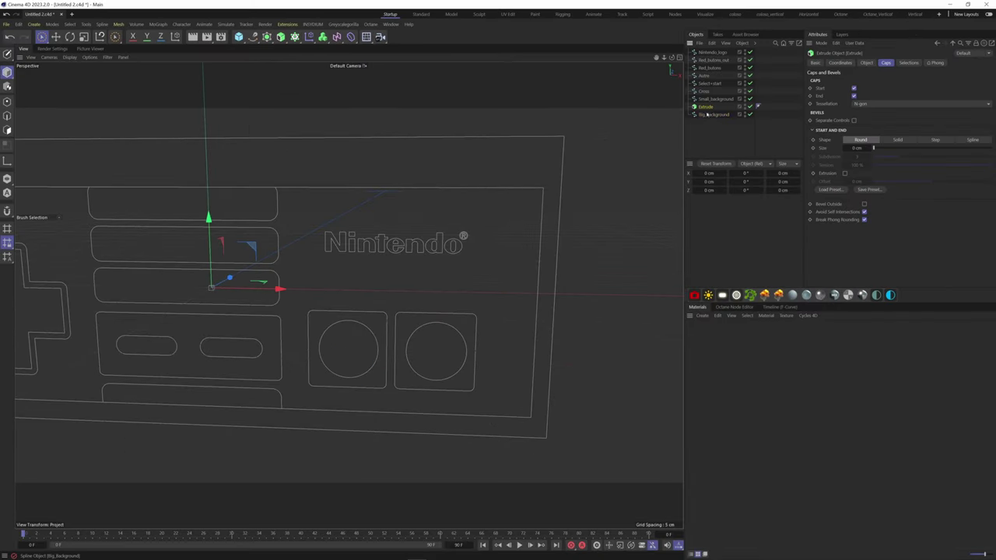
# - Put Big_Background inside the Extrude and set its offset to 1 cm
pyautogui.moveTo(711, 109); pyautogui.dragTo(710, 109)
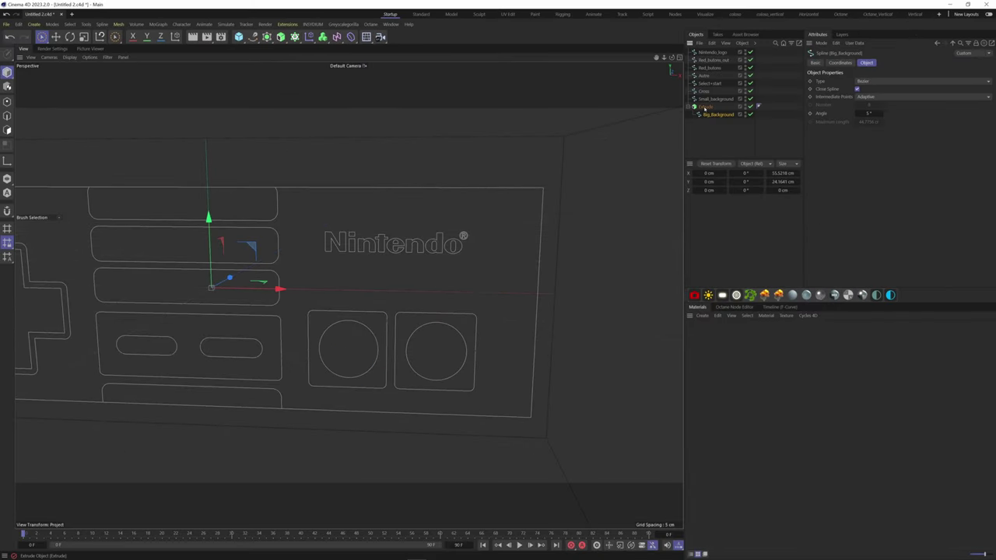
pyautogui.click(705, 106)
pyautogui.moveTo(478, 138)
pyautogui.keyDown('alt'); pyautogui.mouseDown()
pyautogui.moveTo(308, 255)
pyautogui.moveTo(435, 234)
pyautogui.mouseUp(); pyautogui.keyUp('alt')
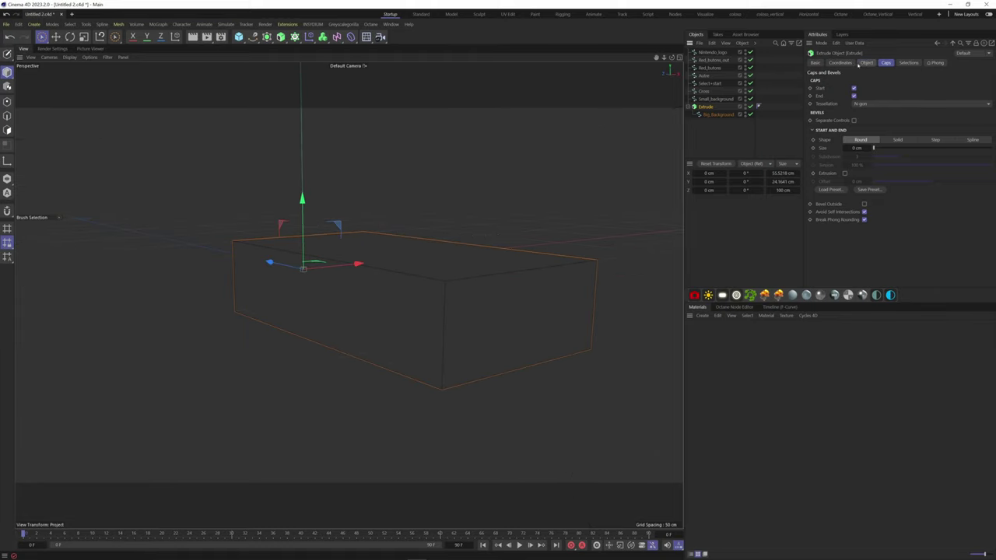
pyautogui.click(865, 62)
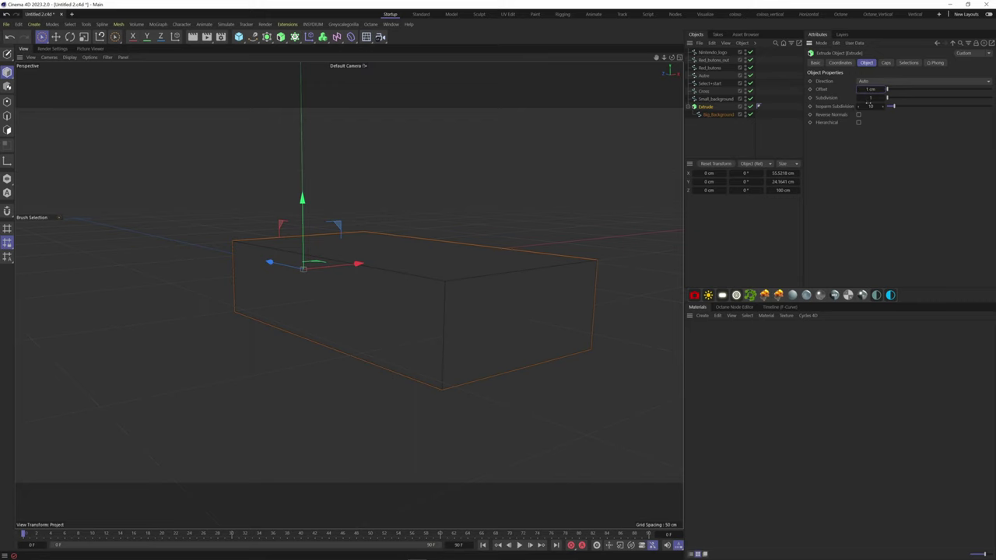
pyautogui.keyDown('alt'); pyautogui.moveTo(245, 272); pyautogui.dragTo(300, 256, button='middle'); pyautogui.keyUp('alt')
pyautogui.scroll(3, 316, 255)
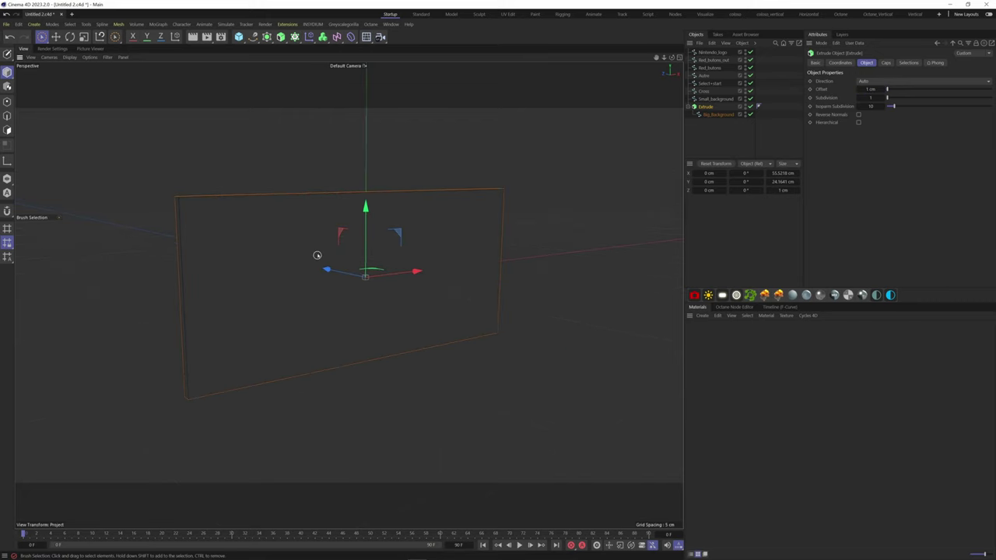
pyautogui.keyDown('alt'); pyautogui.moveTo(351, 233); pyautogui.dragTo(284, 267); pyautogui.keyUp('alt')
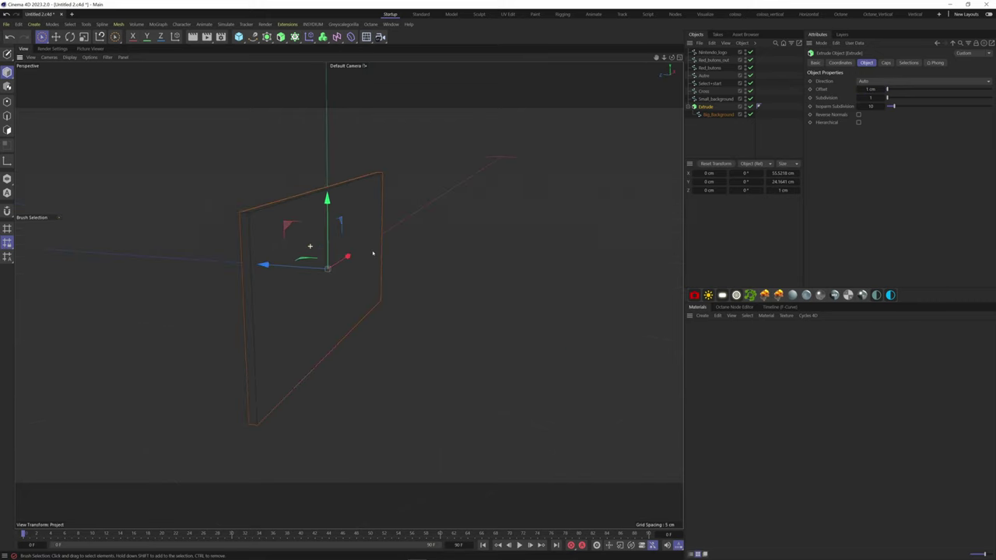
pyautogui.keyDown('alt'); pyautogui.moveTo(285, 267); pyautogui.dragTo(264, 241); pyautogui.keyUp('alt')
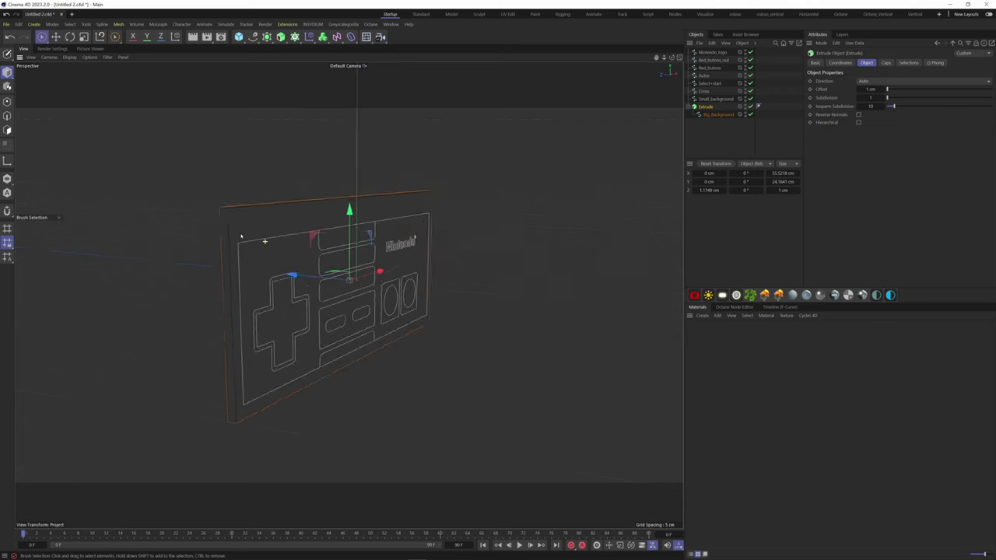
# - Give the plate's caps a 0.09 cm rounded bevel with 6 subdivisions
pyautogui.click(887, 63)
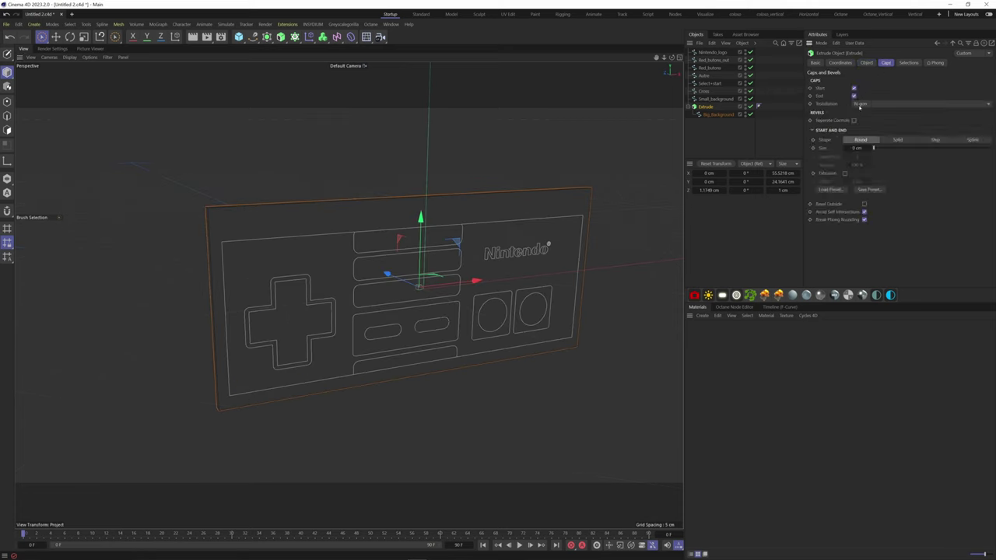
pyautogui.moveTo(867, 147); pyautogui.dragTo(869, 148)
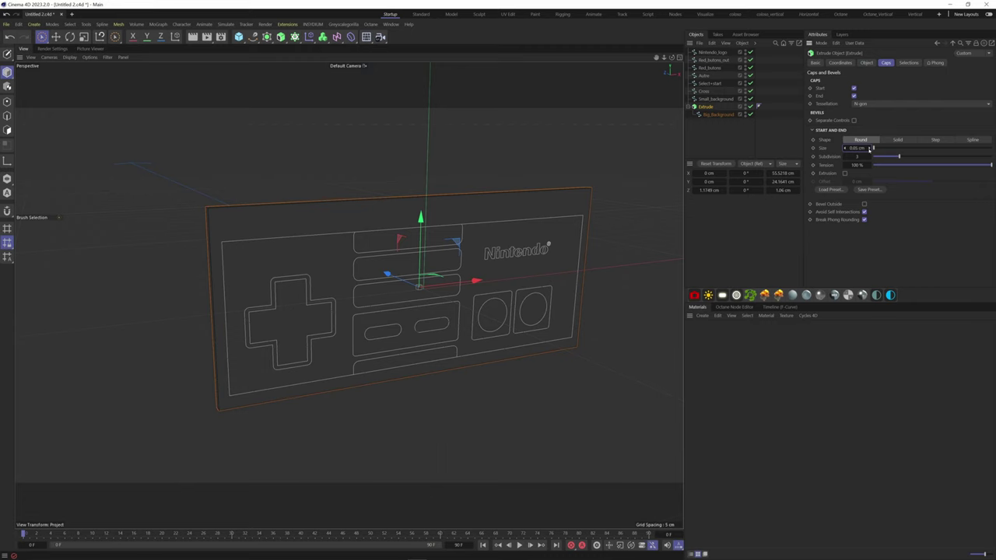
pyautogui.scroll(2, 184, 225)
pyautogui.scroll(5, 220, 204)
pyautogui.scroll(3, 221, 206)
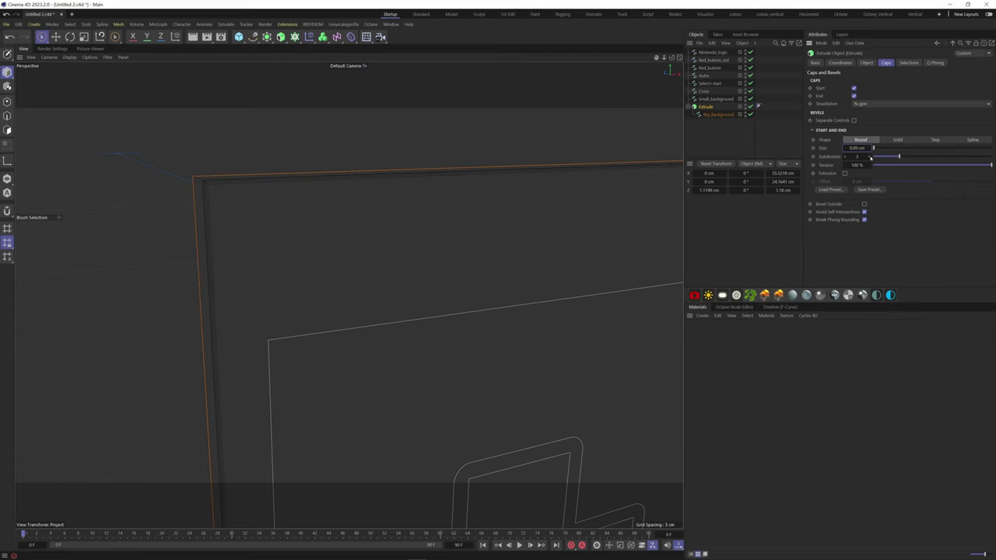
pyautogui.scroll(-2, 149, 244)
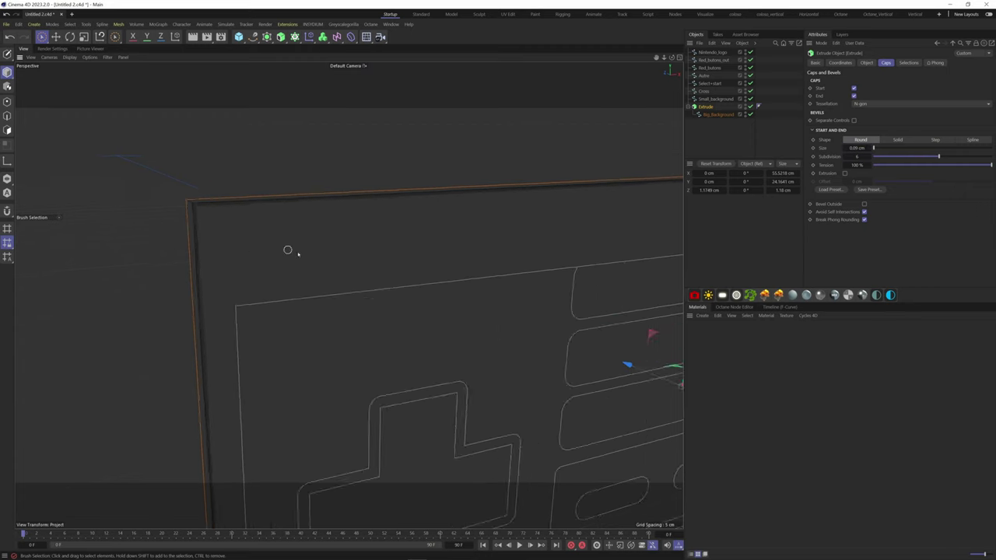
pyautogui.scroll(-2, 288, 248)
pyautogui.scroll(-2, 425, 267)
pyautogui.scroll(-2, 367, 225)
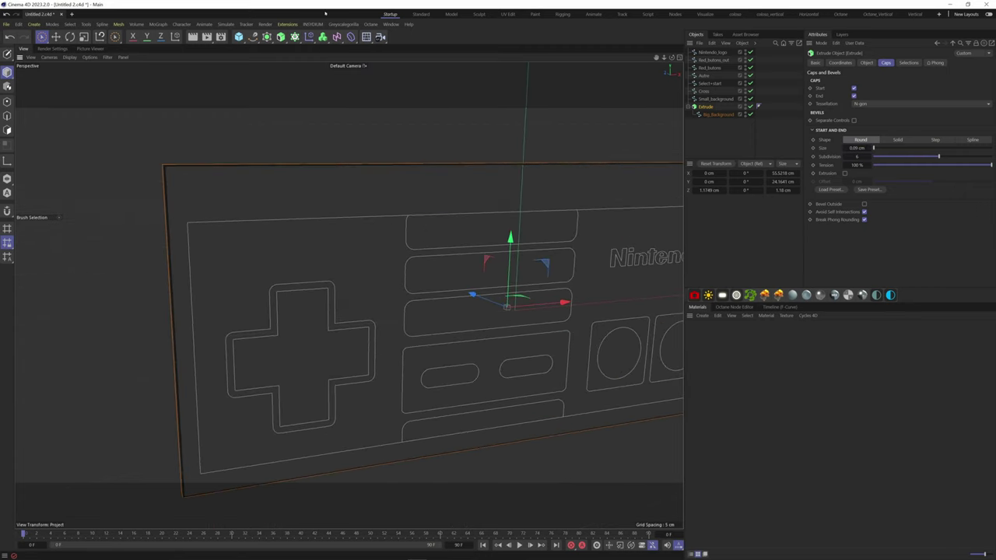
pyautogui.click(281, 36)
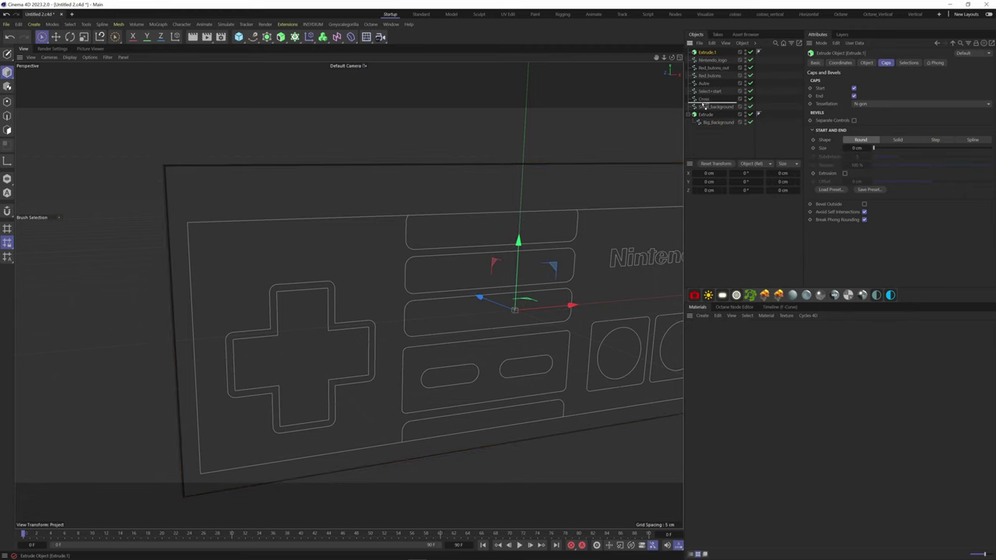
# - Extrude Small_background 1.2 cm in Extrude.1 with the same rounded bevel
pyautogui.moveTo(713, 100); pyautogui.dragTo(720, 103)
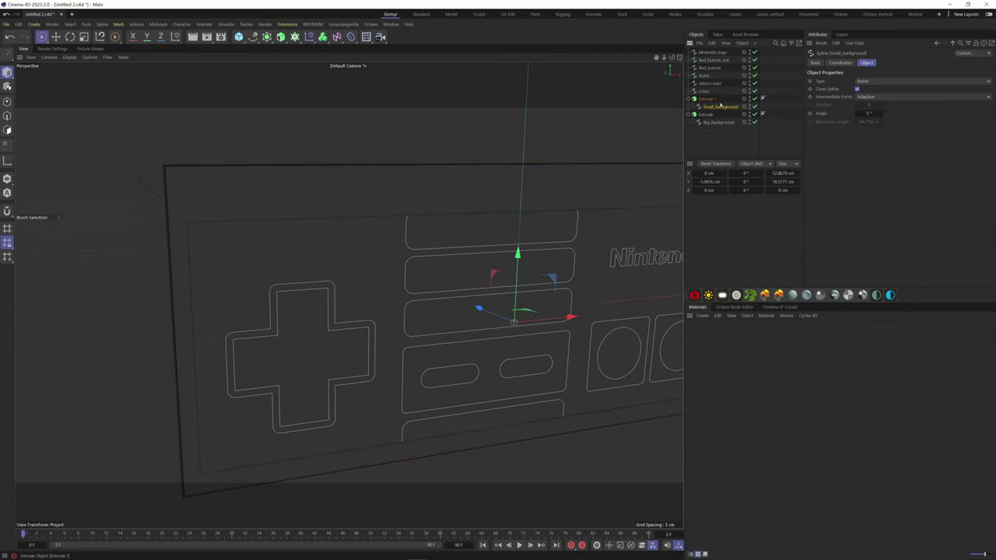
pyautogui.scroll(-3, 207, 261)
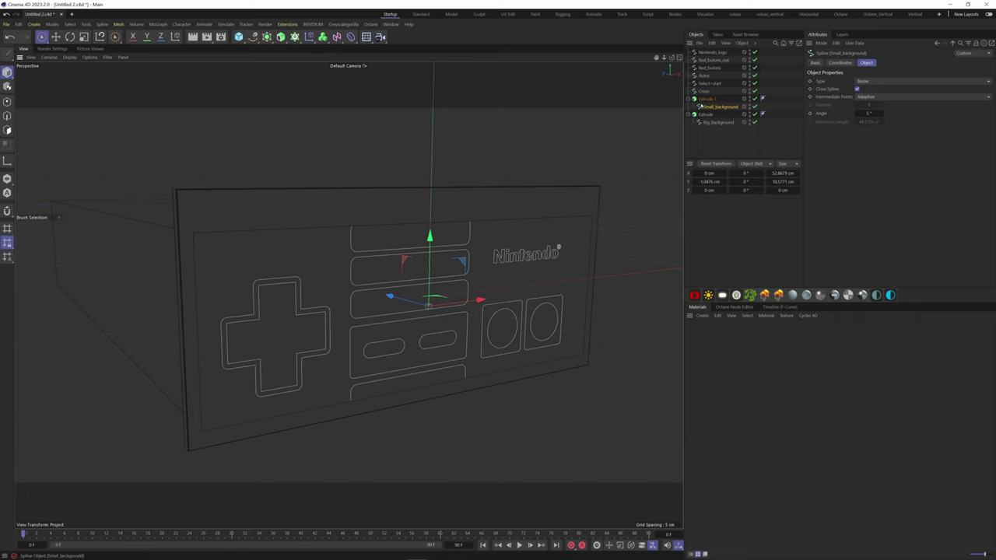
pyautogui.click(705, 99)
pyautogui.keyDown('alt'); pyautogui.moveTo(105, 256); pyautogui.dragTo(255, 249); pyautogui.keyUp('alt')
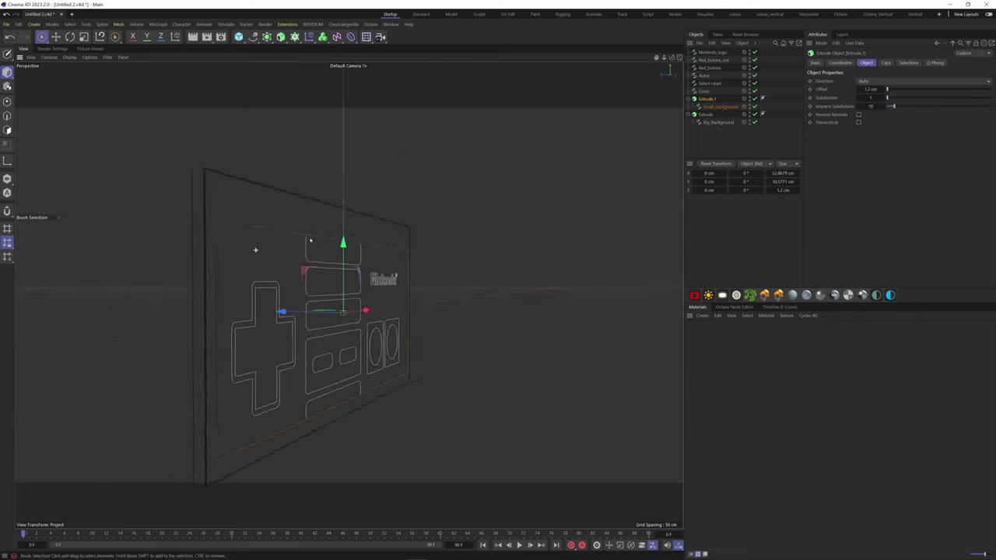
pyautogui.scroll(3, 333, 278)
pyautogui.click(333, 278)
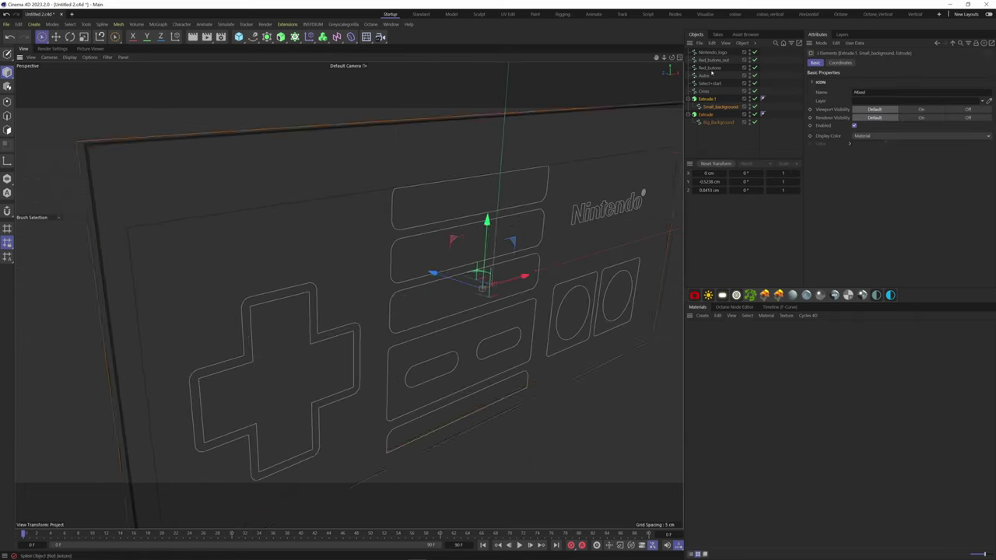
pyautogui.click(705, 99)
pyautogui.keyDown('alt'); pyautogui.moveTo(171, 256); pyautogui.dragTo(205, 213); pyautogui.keyUp('alt')
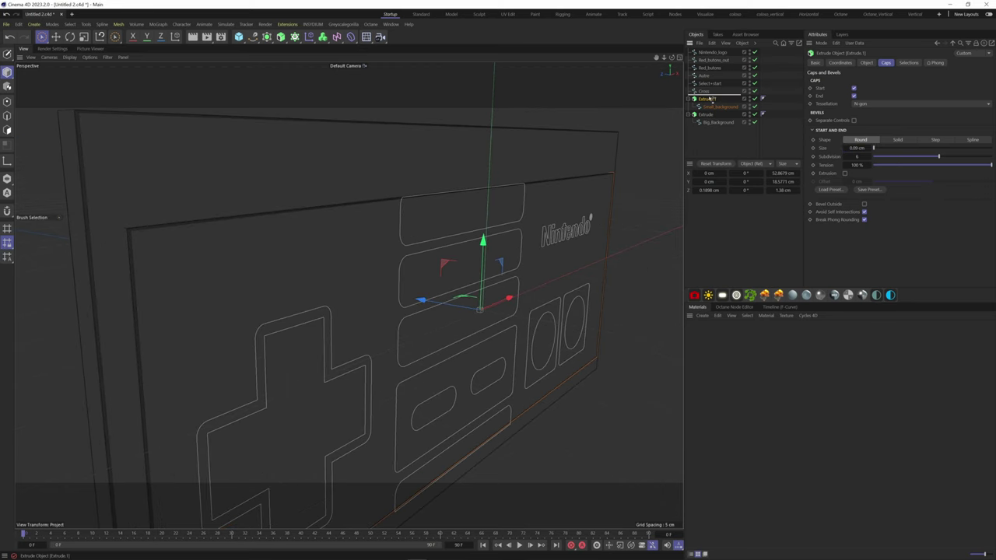
# - Copy the extrusion for the Cross and Select+start splines, nesting each in its own copy
pyautogui.keyDown('ctrl'); pyautogui.moveTo(709, 99); pyautogui.dragTo(723, 153); pyautogui.keyUp('ctrl')
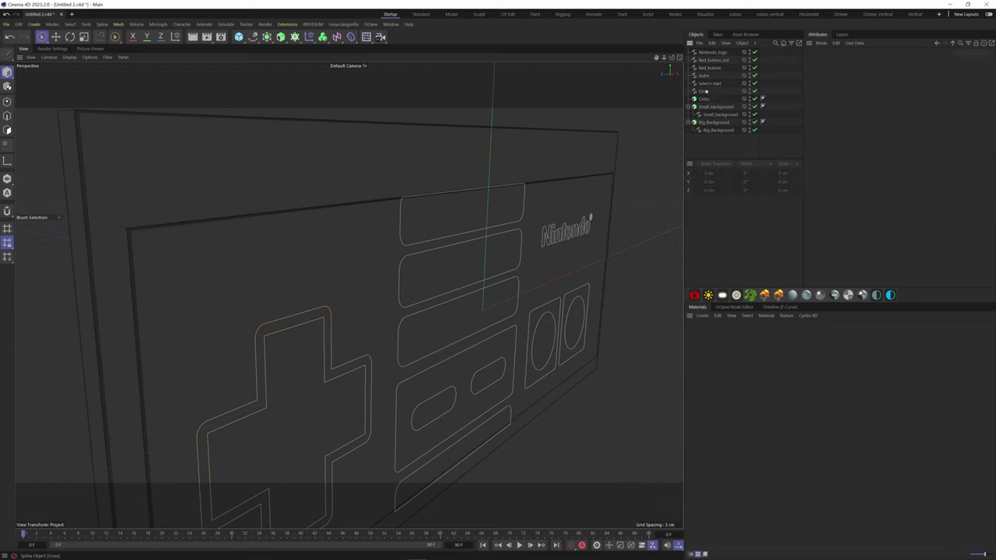
pyautogui.click(705, 91)
pyautogui.keyDown('alt'); pyautogui.moveTo(300, 229); pyautogui.dragTo(389, 277); pyautogui.keyUp('alt')
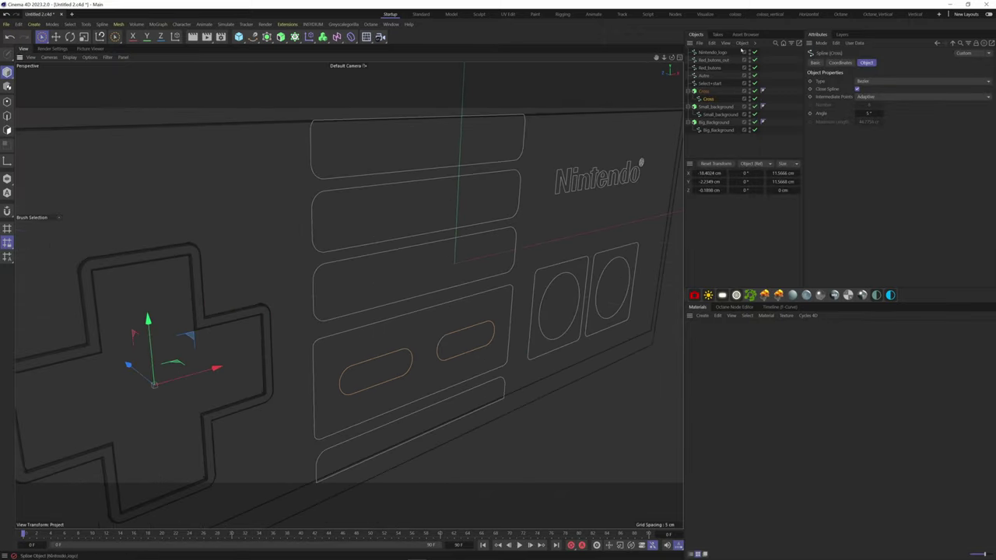
pyautogui.click(710, 84)
pyautogui.keyDown('ctrl'); pyautogui.moveTo(709, 83); pyautogui.dragTo(716, 93); pyautogui.keyUp('ctrl')
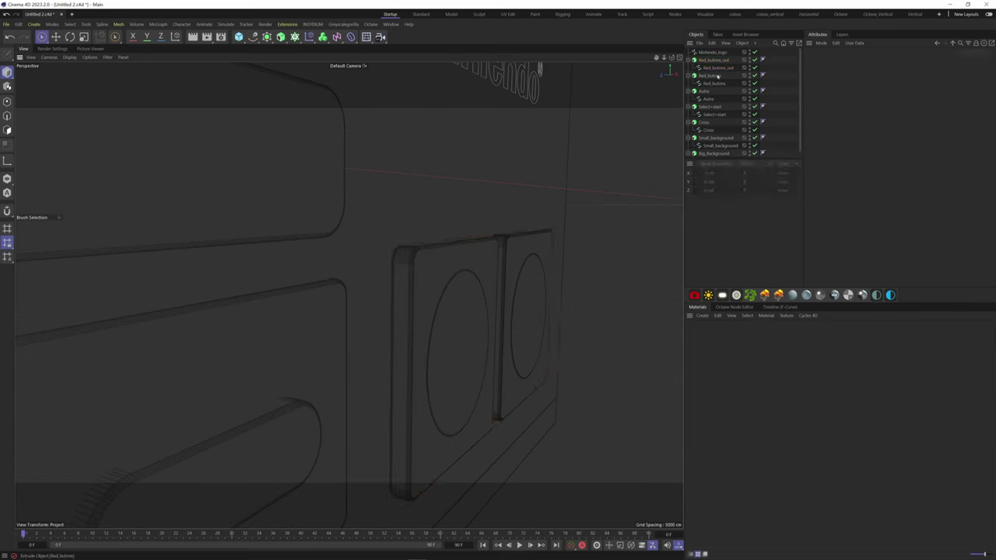
# - Set the Red_buttons_out extrusion offset to -0.6 cm and review the logo and button extrusions
pyautogui.click(713, 60)
pyautogui.write('-0.6')
pyautogui.press('Return')
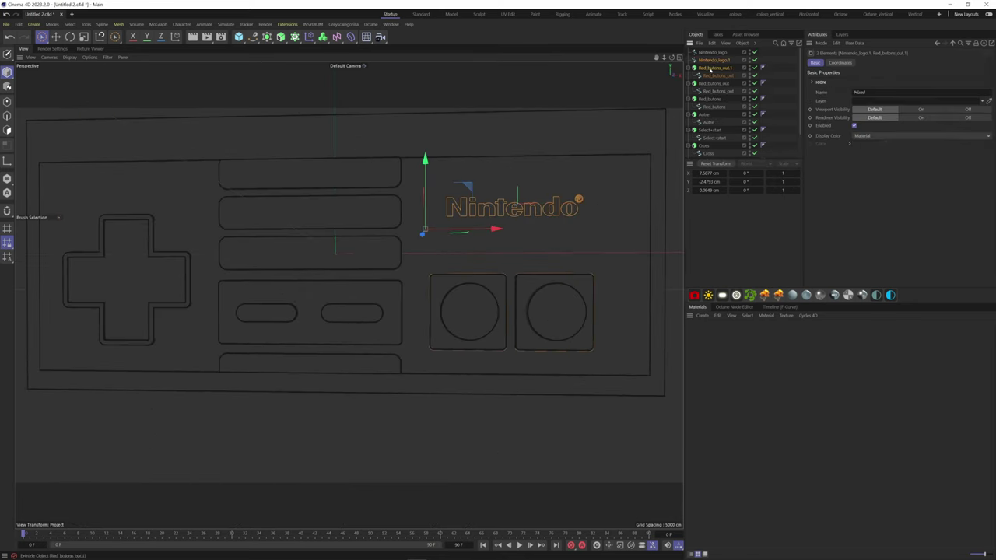
pyautogui.click(710, 69)
pyautogui.keyDown('alt'); pyautogui.moveTo(485, 220); pyautogui.dragTo(347, 233); pyautogui.keyUp('alt')
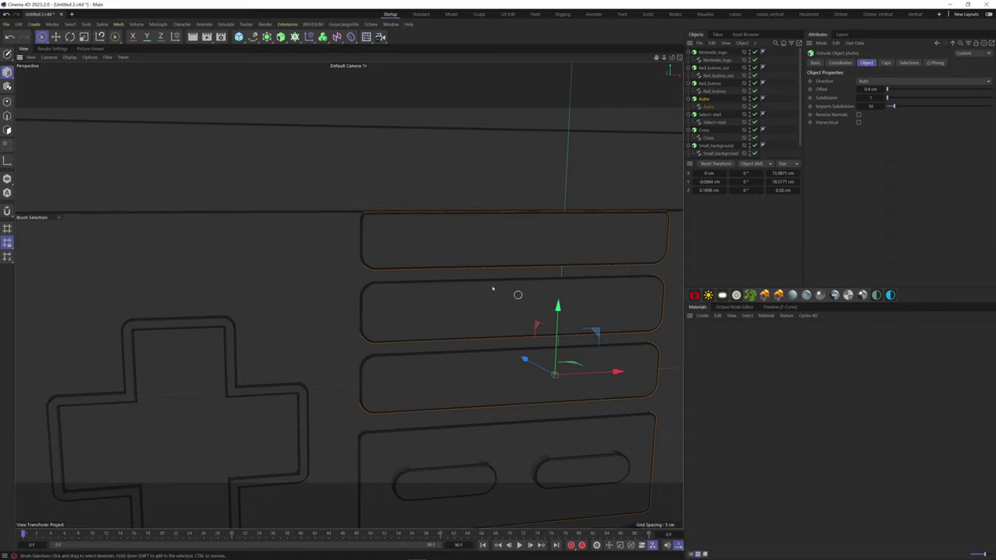
pyautogui.keyDown('alt'); pyautogui.moveTo(517, 294); pyautogui.dragTo(593, 374); pyautogui.keyUp('alt')
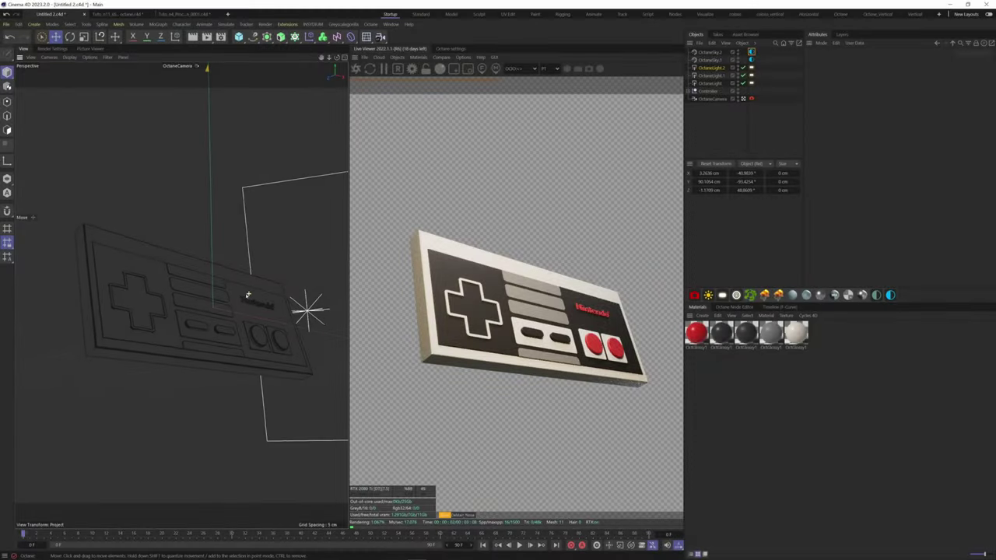
# - Orbit the Octane-rendered controller to a near-front view
pyautogui.moveTo(248, 294)
pyautogui.keyDown('alt'); pyautogui.mouseDown()
pyautogui.moveTo(186, 305)
pyautogui.moveTo(121, 289)
pyautogui.mouseUp(); pyautogui.keyUp('alt')
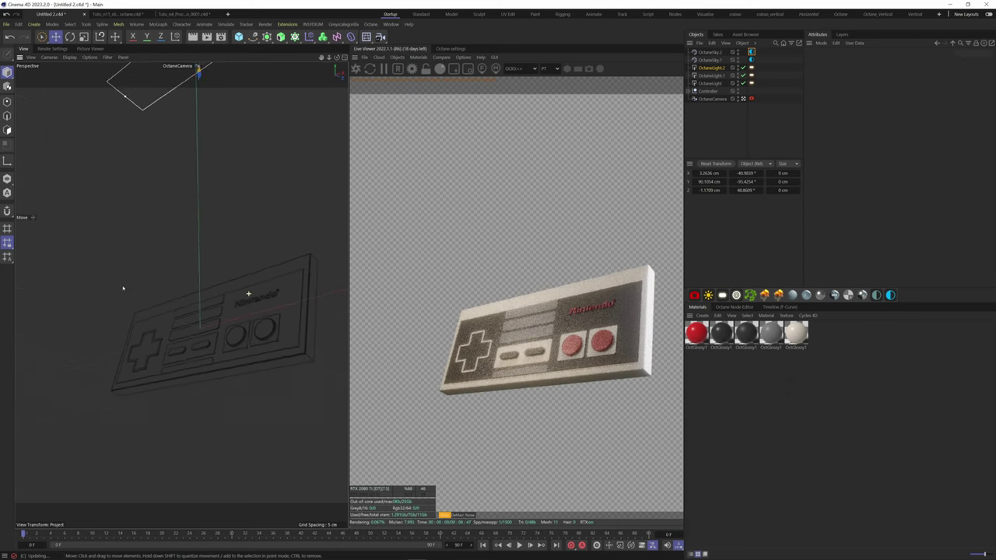